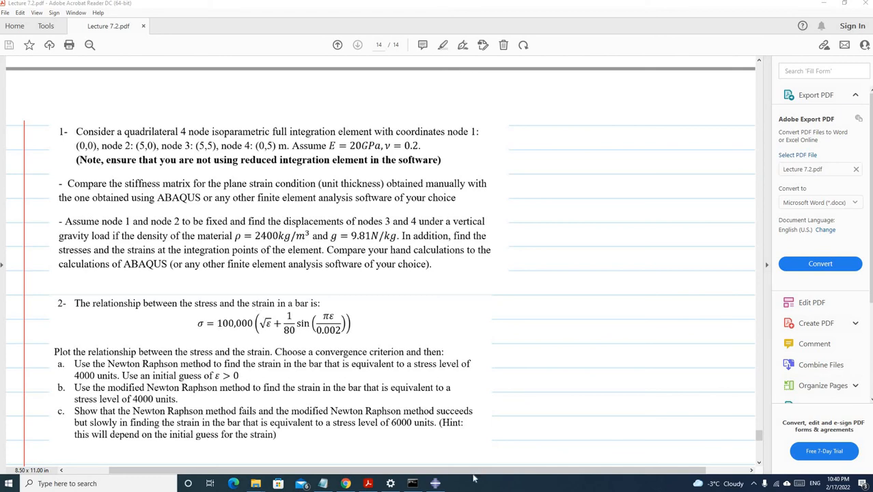
- Switch to Abaqus/CAE and start a 2D planar deformable shell part with an approximate size of 10
key("alt+Tab")
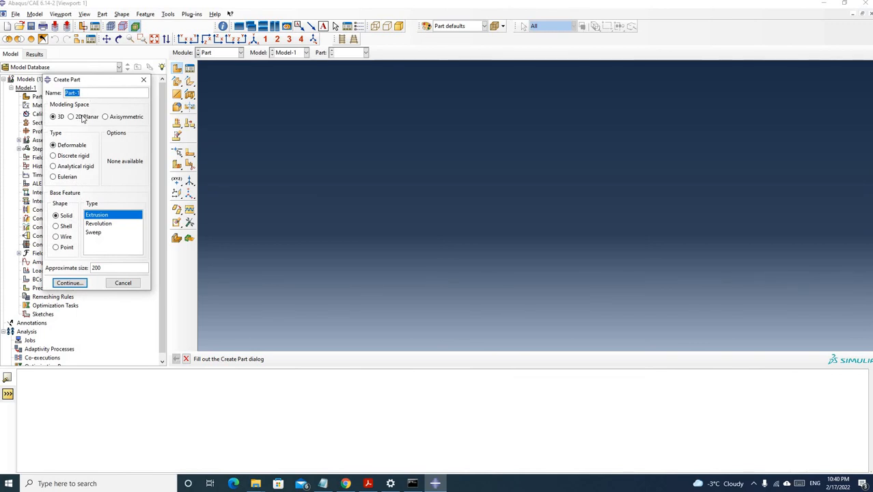
left_click(83, 118)
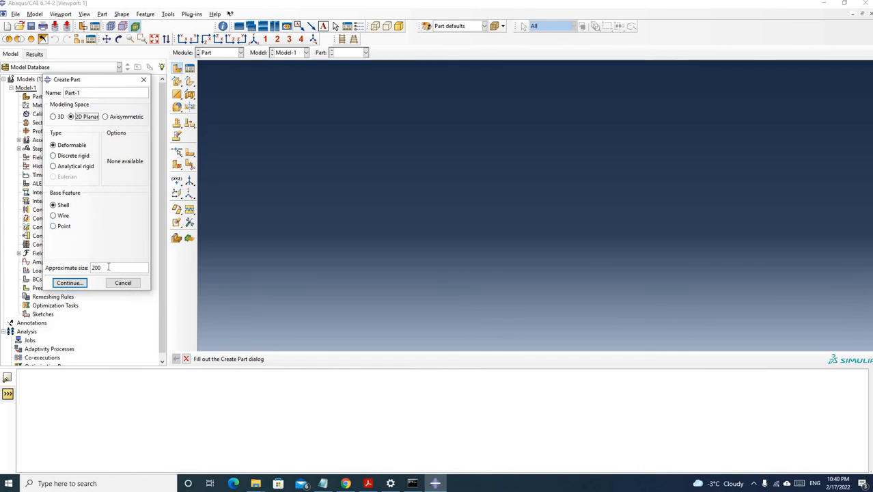
left_click_drag(108, 267, 50, 272)
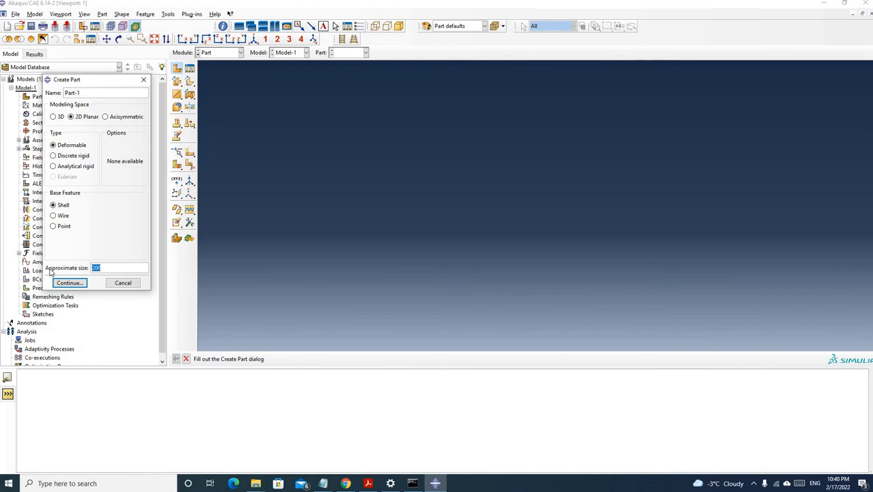
type("10")
left_click(70, 284)
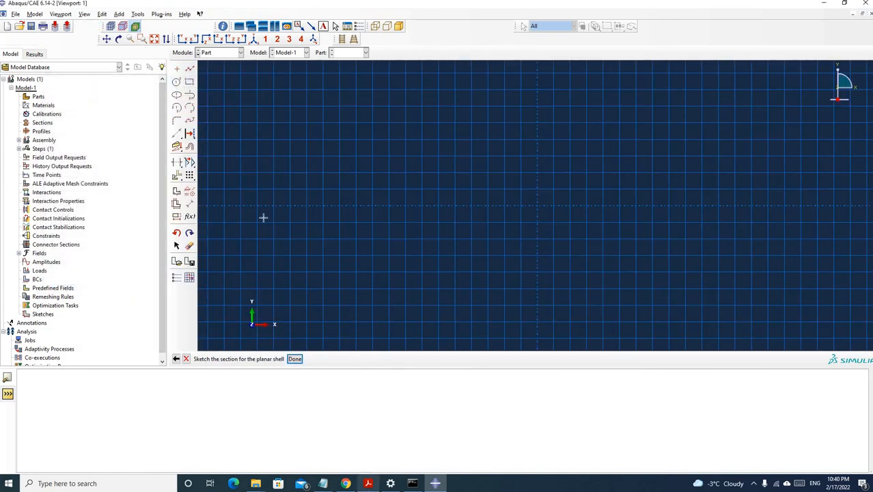
- Check the node coordinates in the lecture PDF, and sketch connected lines from (0,0) through (5,0) to (5,5)
left_click(368, 483)
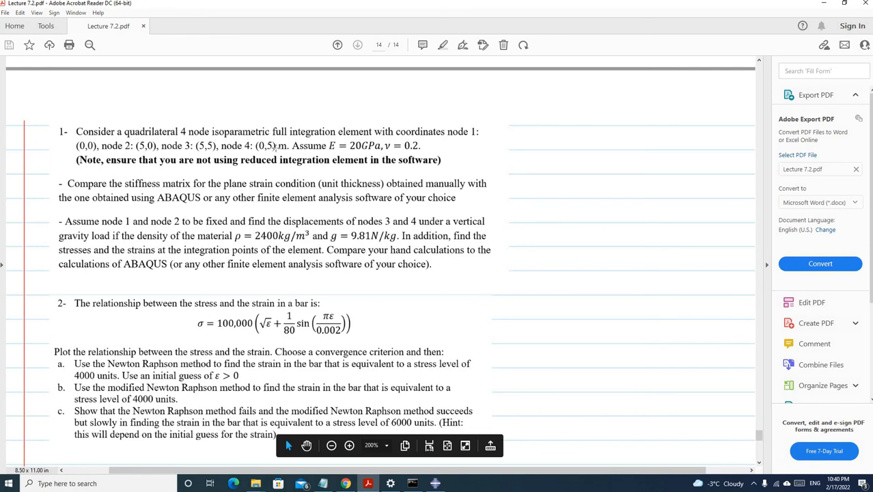
left_click(823, 3)
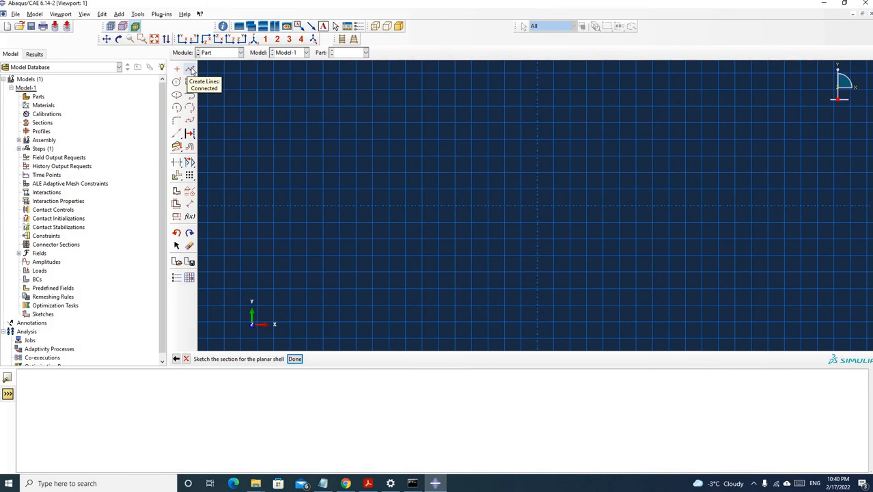
left_click(191, 70)
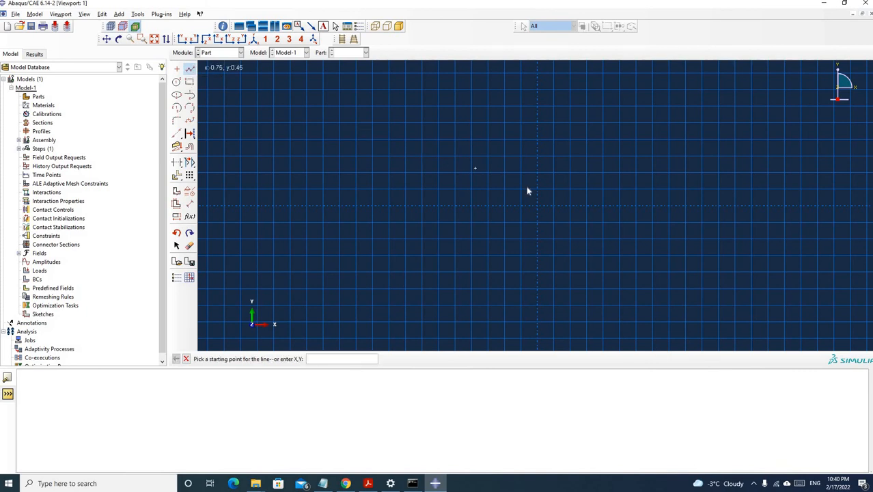
scroll(524, 209, "down", 1)
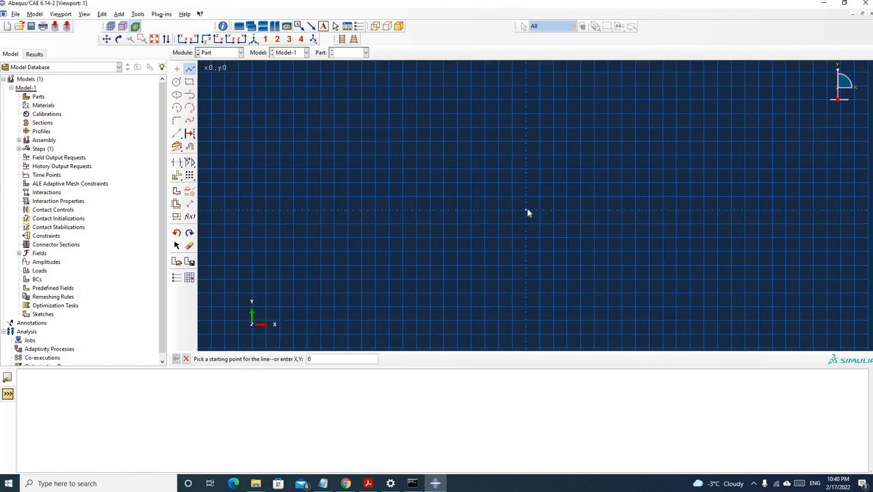
type("0,0")
key("Return")
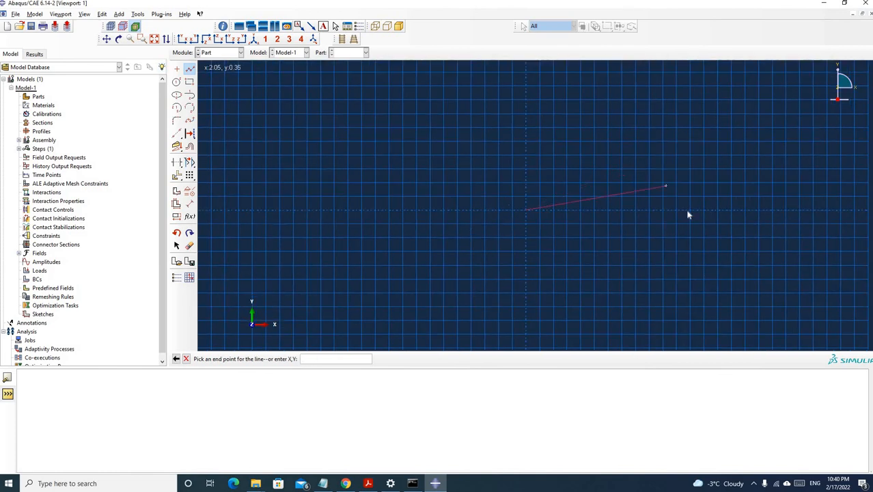
type("5,0")
key("Return")
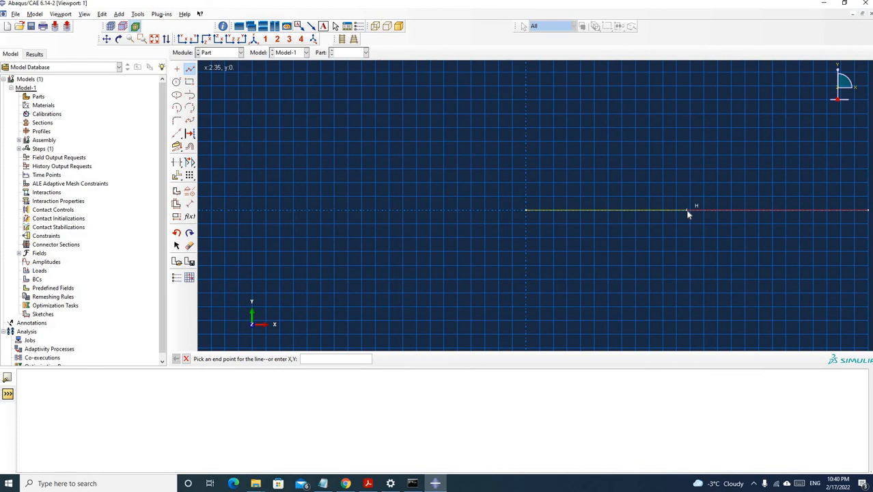
type("5,5")
key("Return")
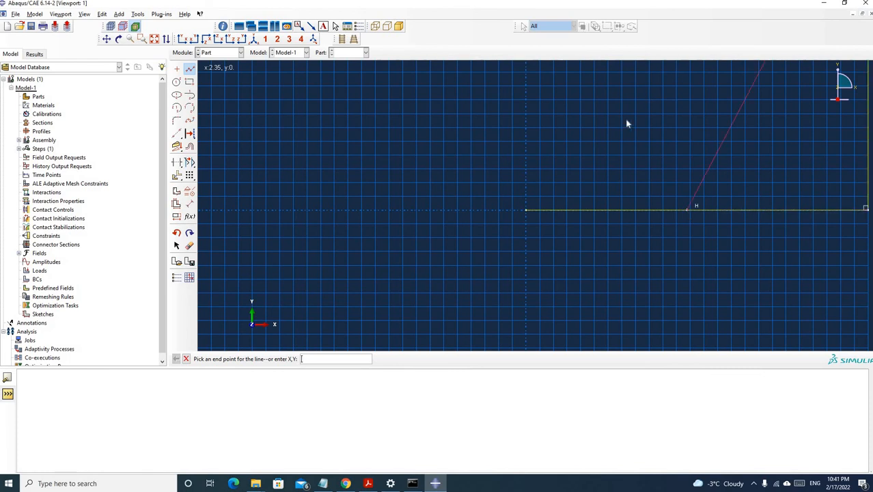
- Continue the outline through (0,5), close the square at the origin and finish the shell section sketch
scroll(661, 203, "down", 5)
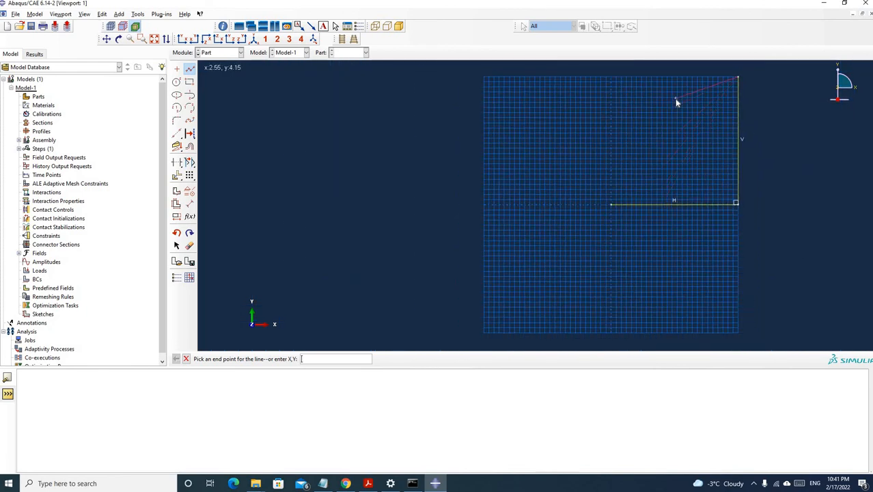
type("0,5")
key("Return")
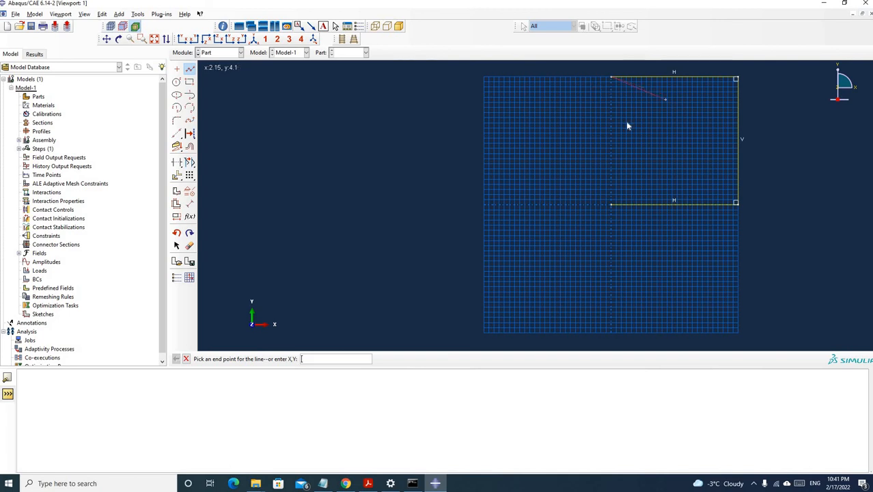
left_click(611, 206)
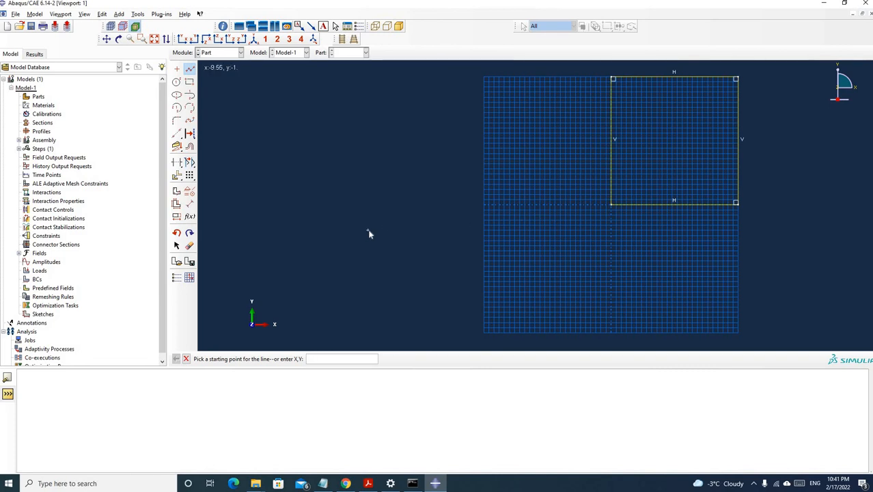
key("Escape")
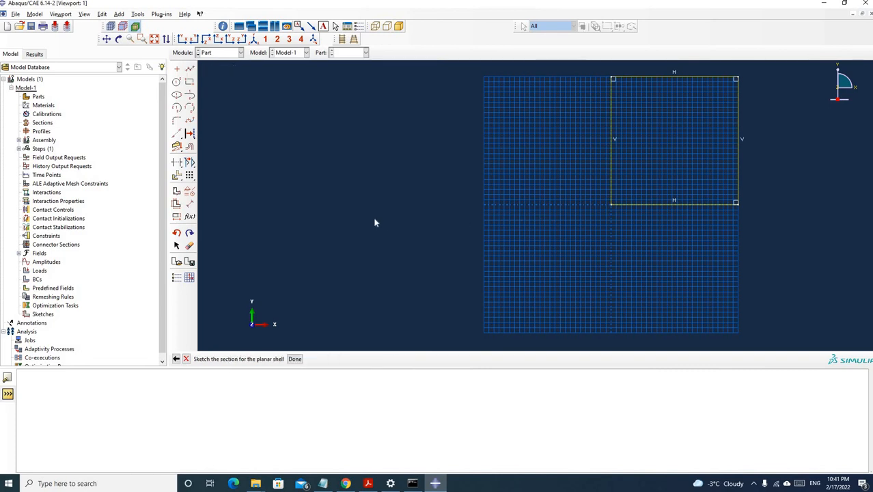
left_click(295, 358)
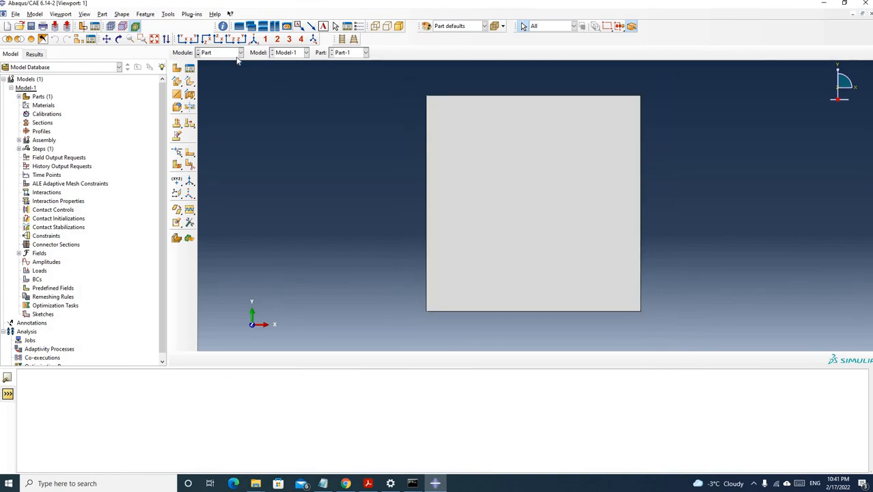
left_click_drag(578, 148, 409, 134)
left_click(183, 39)
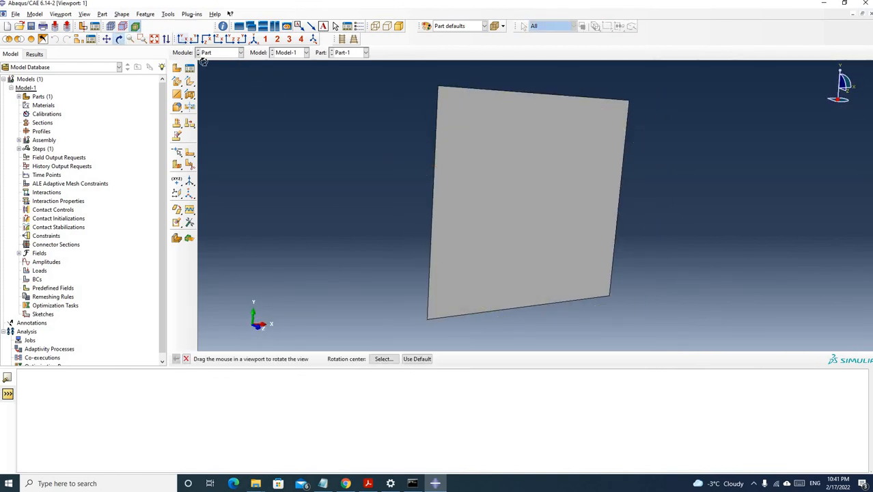
left_click(219, 54)
left_click(212, 72)
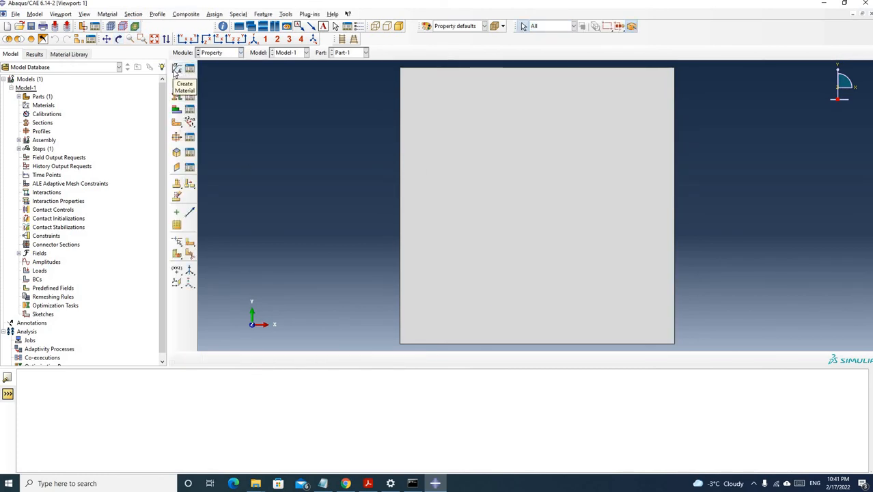
left_click(175, 71)
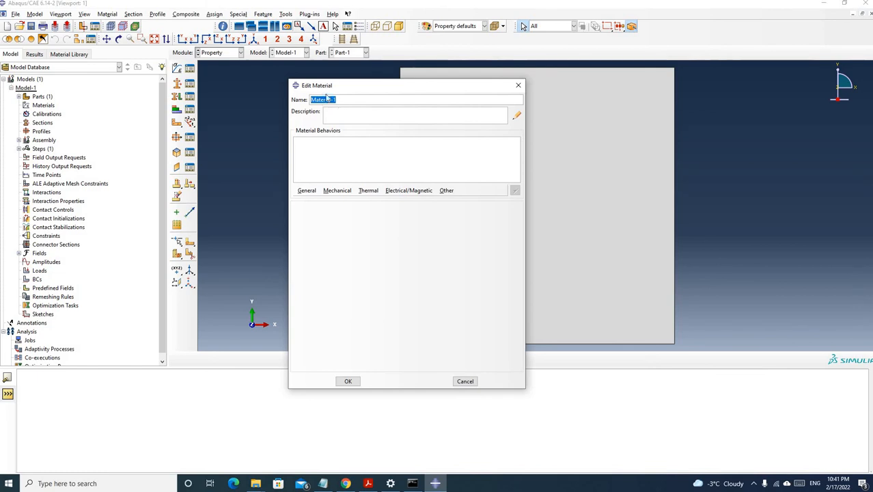
left_click(336, 192)
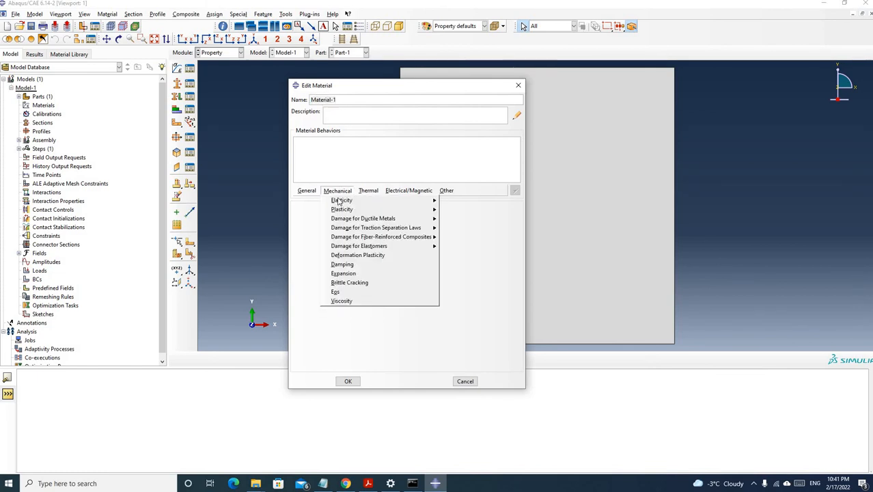
mouse_move(398, 202)
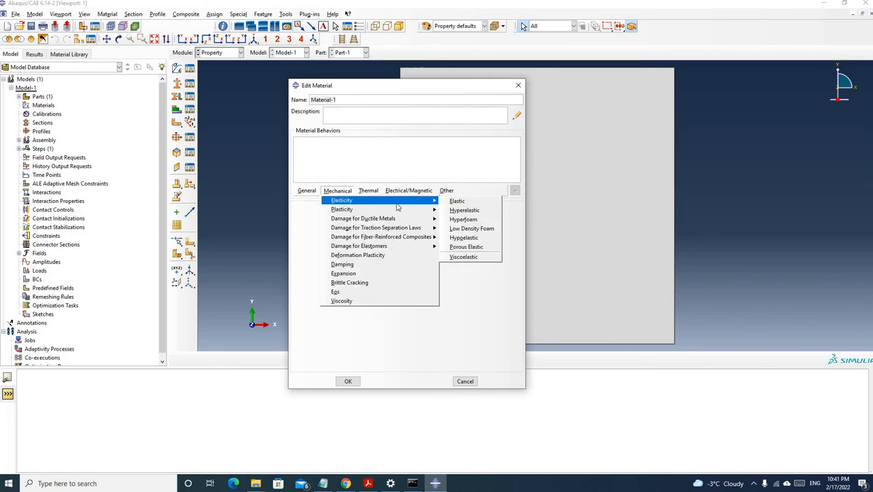
left_click(458, 205)
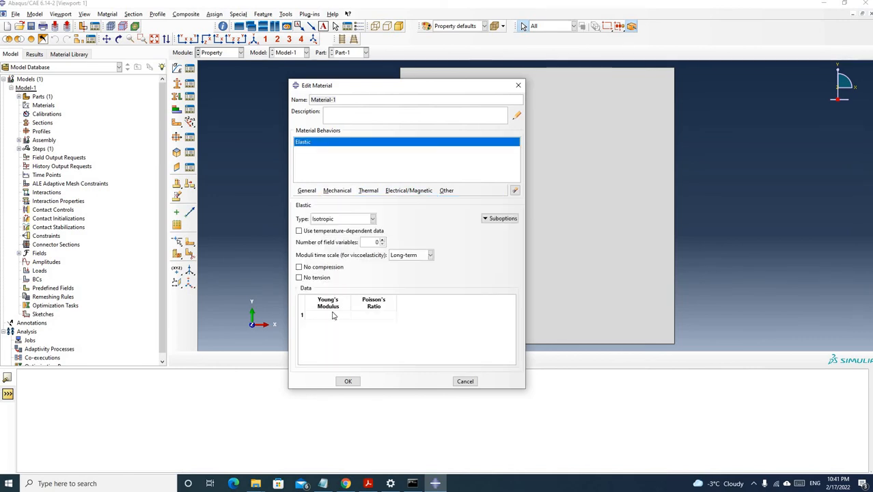
left_click(334, 314)
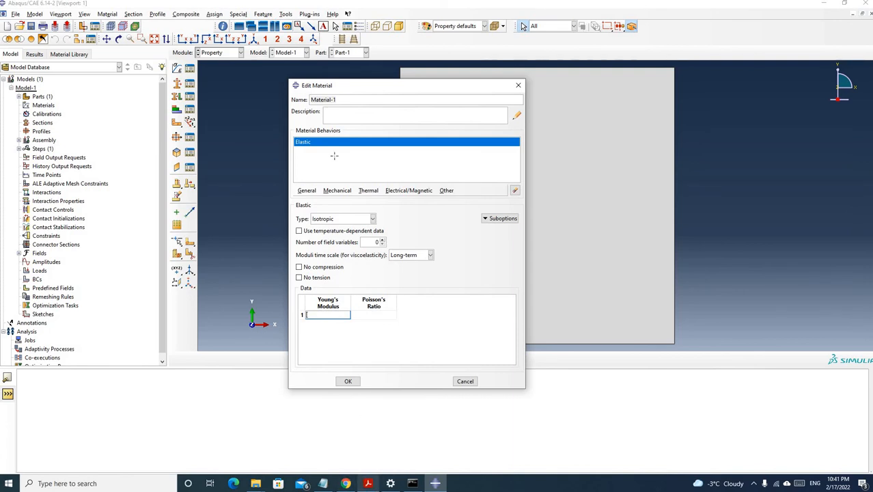
key("alt+Tab")
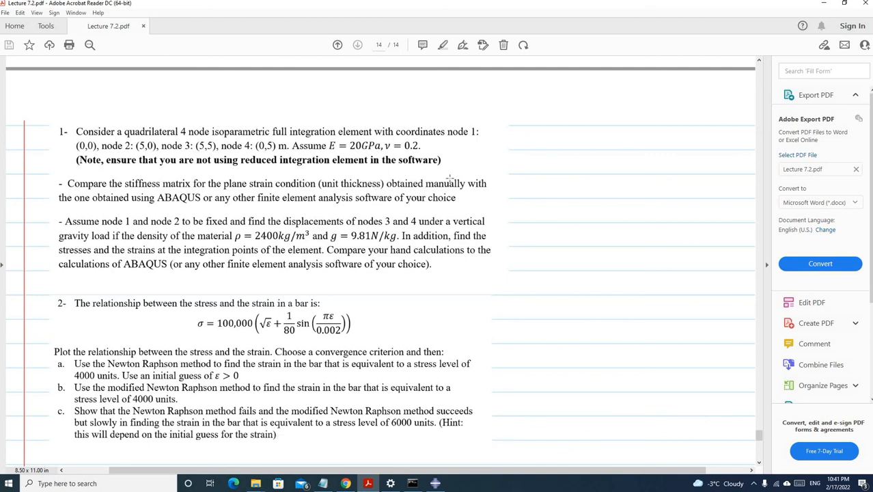
left_click(824, 9)
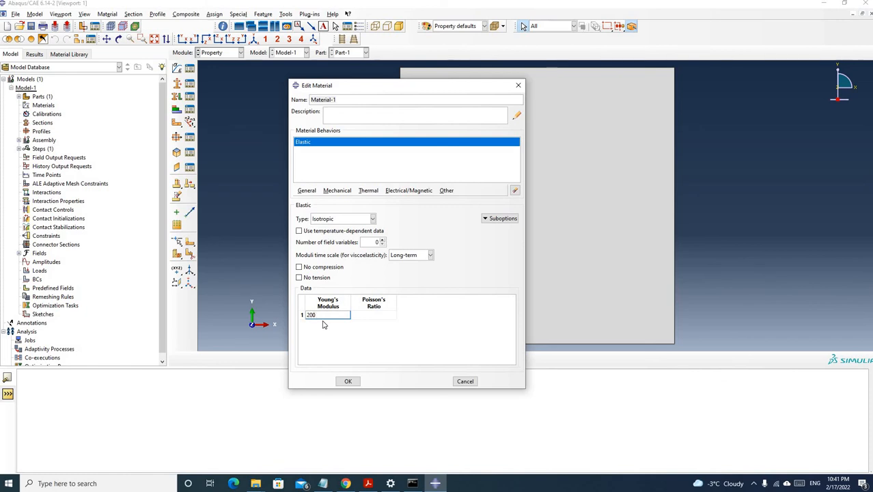
type("00000000000")
left_click(363, 316)
key("Return")
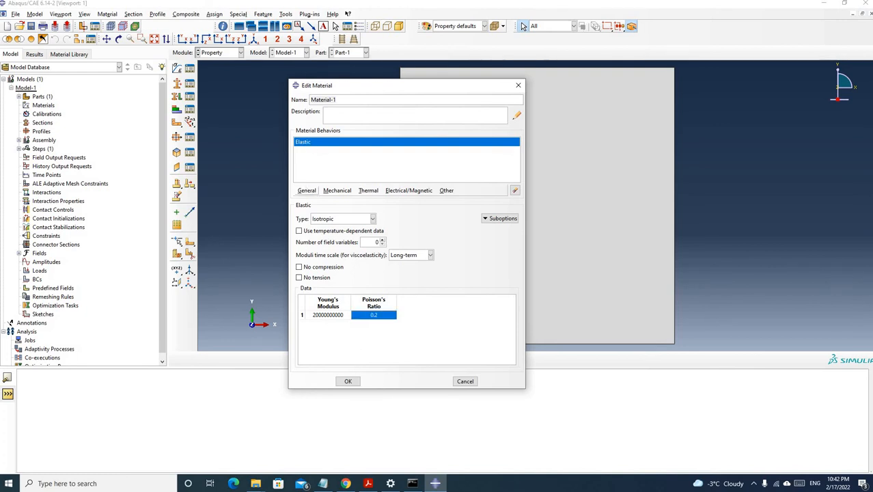
- Add a uniform mass density of 2400 to the material and confirm the material definition
left_click(307, 192)
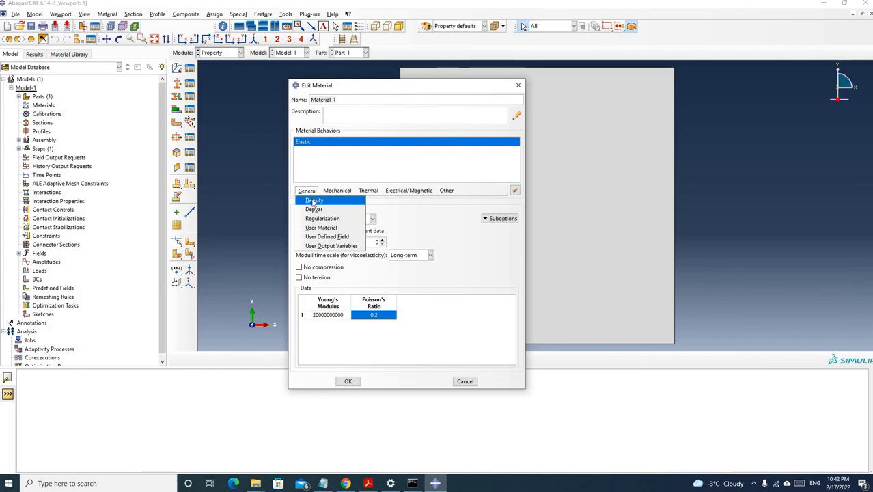
left_click(314, 201)
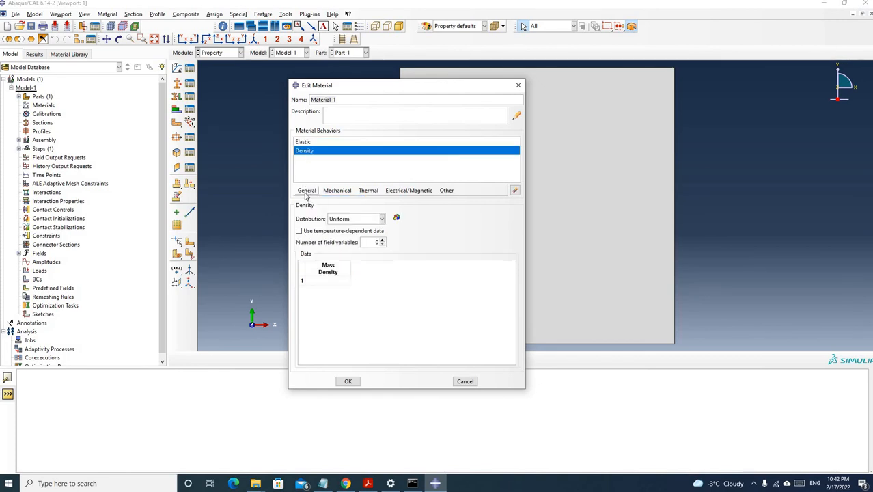
left_click(306, 191)
left_click(306, 191)
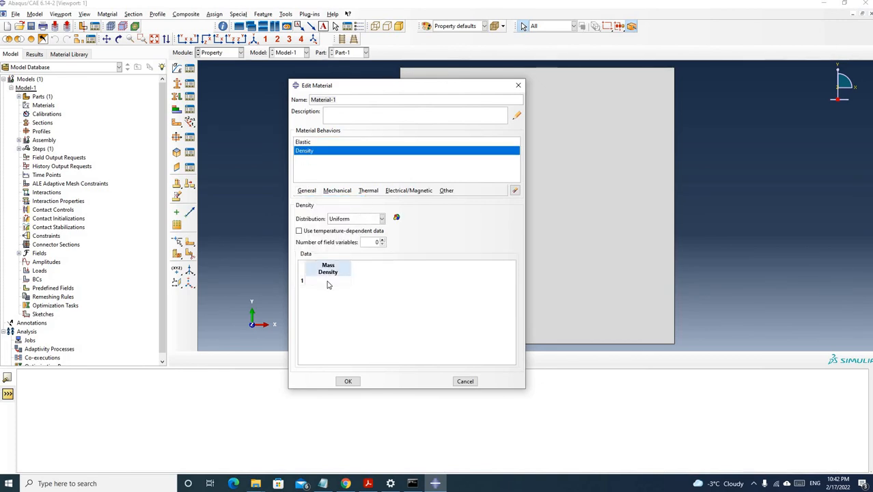
left_click(328, 281)
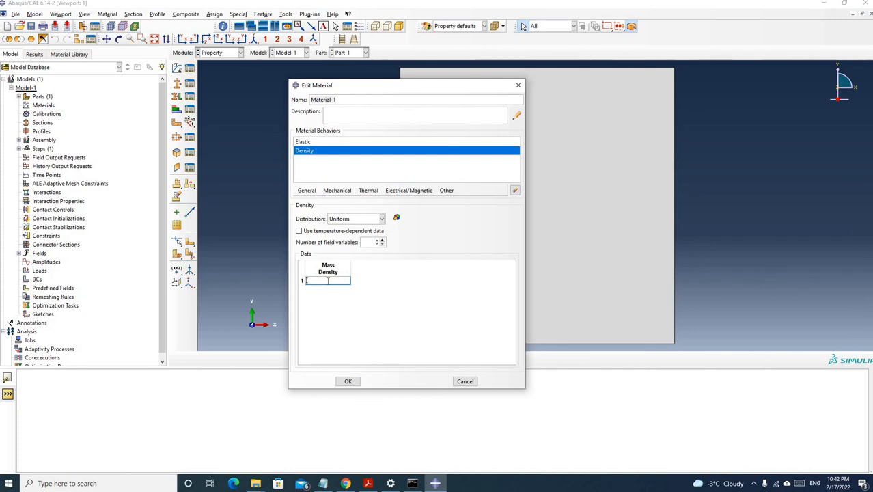
type("2400")
key("Return")
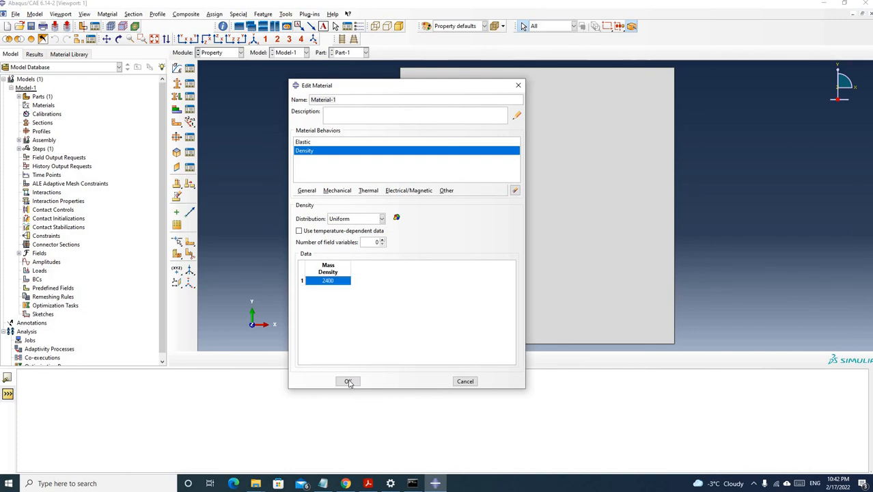
left_click(348, 381)
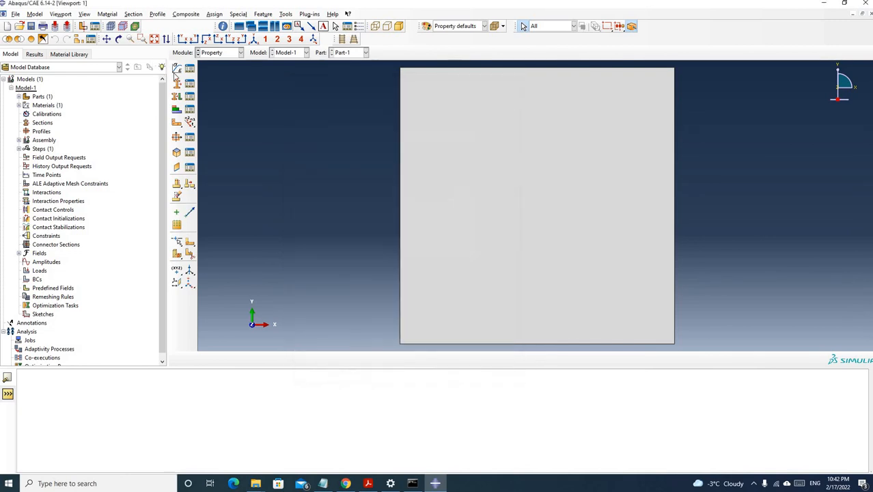
- Create a solid homogeneous section using Material-1, with the plane stress/strain thickness enabled at 1
left_click(176, 83)
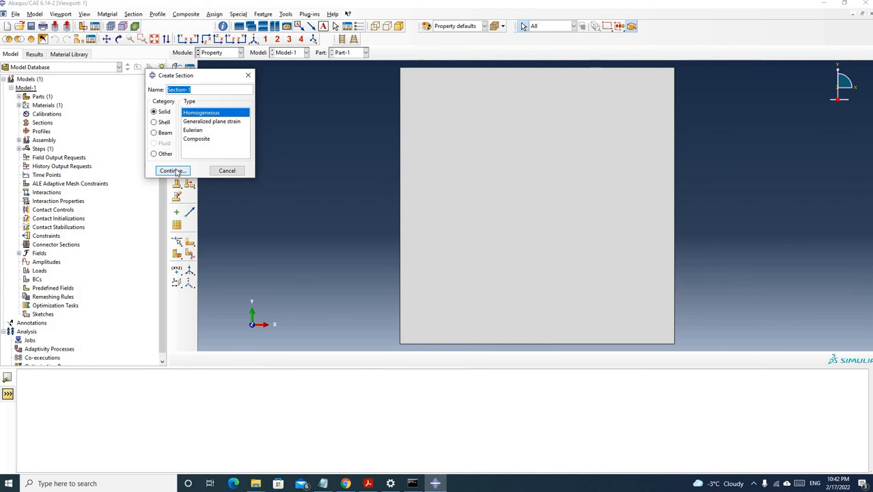
left_click(175, 171)
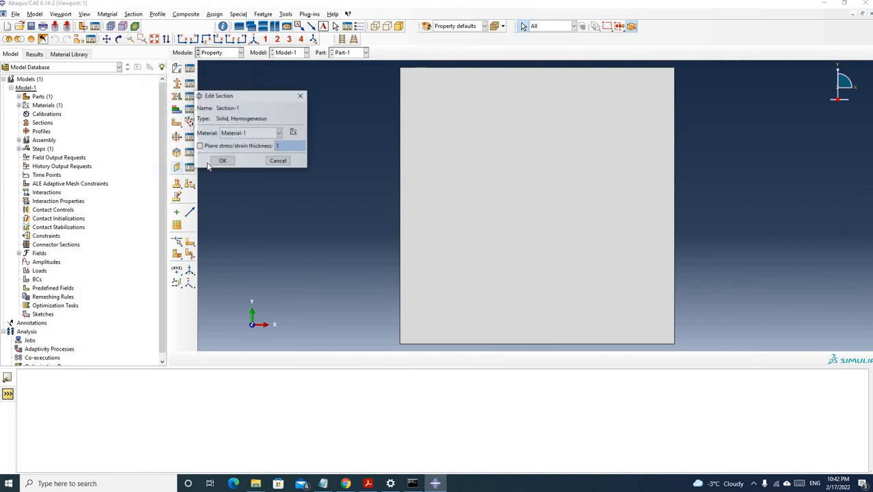
left_click(253, 142)
left_click(254, 133)
left_click(254, 142)
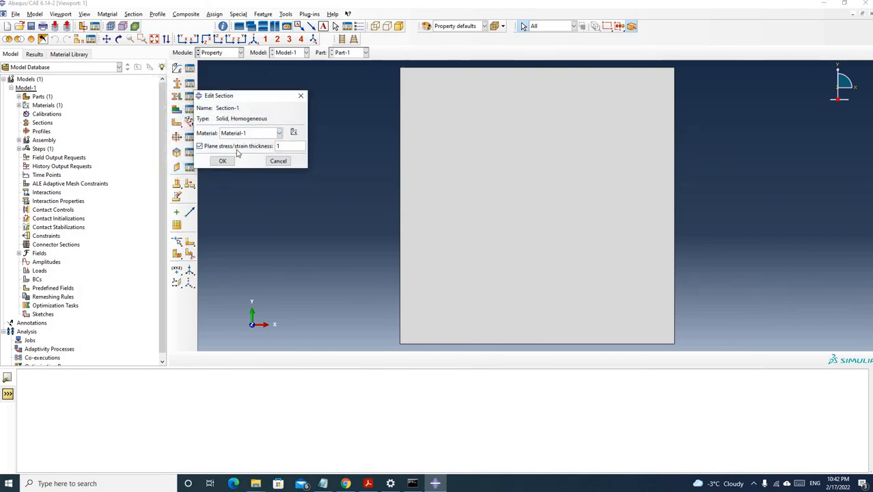
key("Return")
- Assign Section-1 to the whole square region as Set-1, taking the thickness from the section
left_click(190, 121)
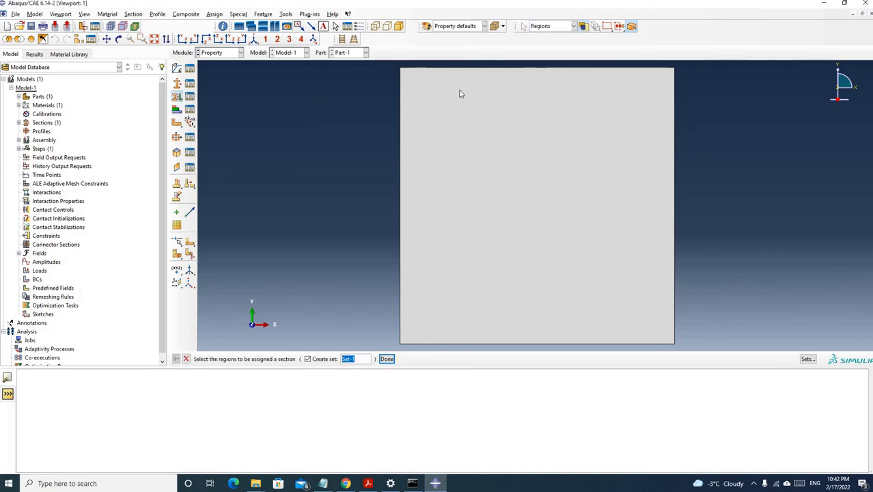
left_click_drag(376, 61, 695, 353)
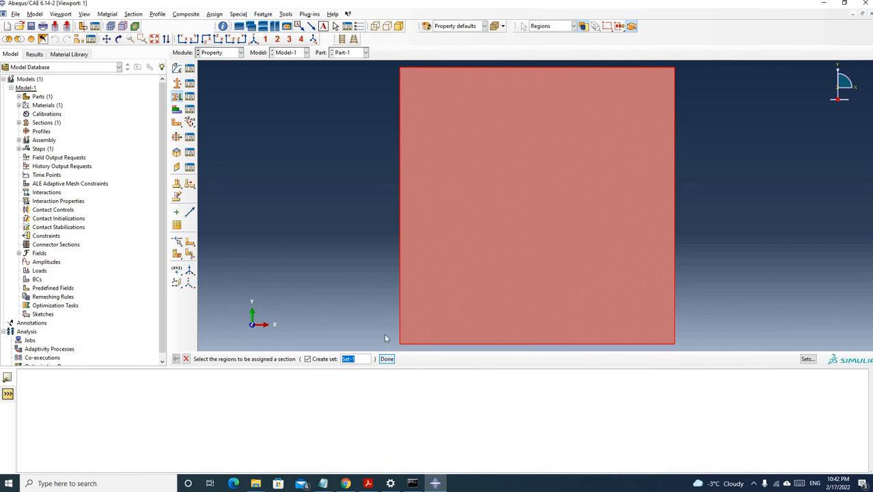
left_click(387, 359)
left_click(228, 182)
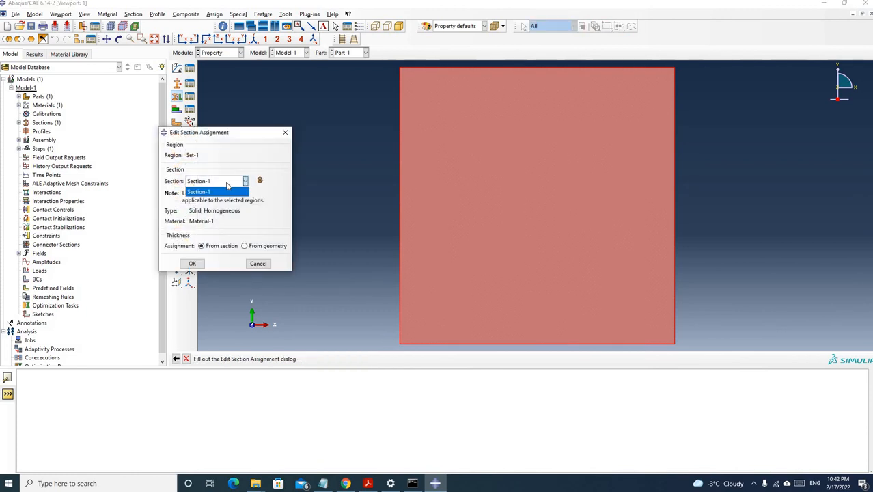
left_click(225, 191)
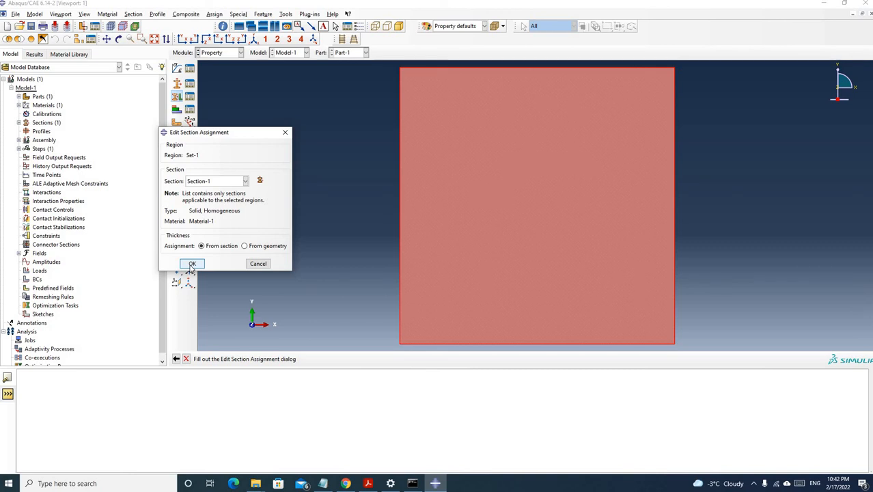
left_click(191, 264)
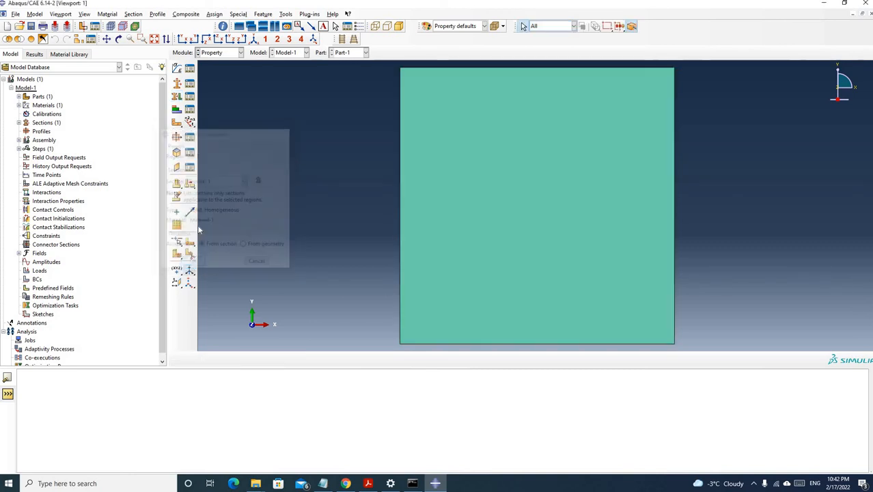
- In the Mesh module, seed the part with an approximate global size of 10 and mesh it
left_click(236, 53)
left_click(217, 115)
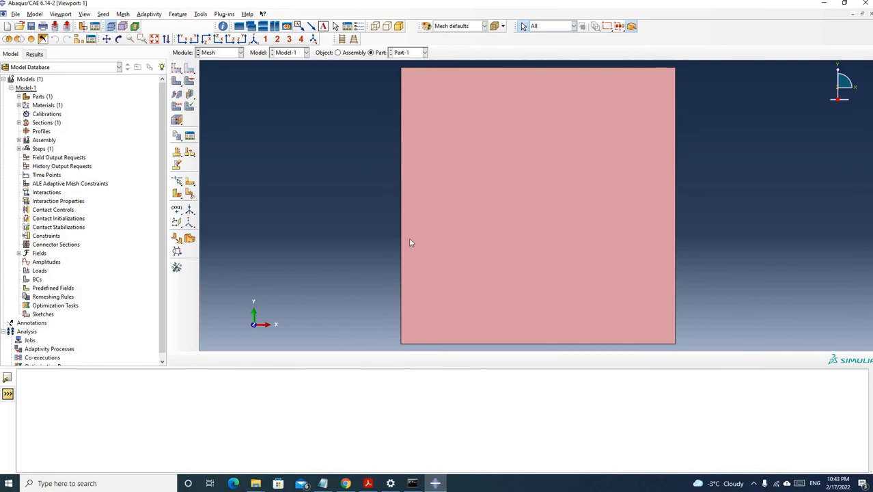
left_click(177, 69)
left_click(274, 159)
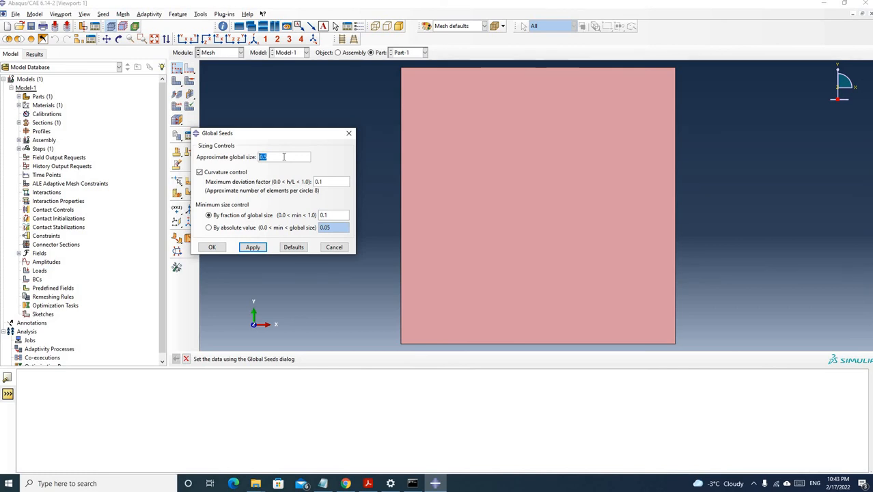
type("0")
key("BackSpace")
left_click(249, 247)
left_click(252, 248)
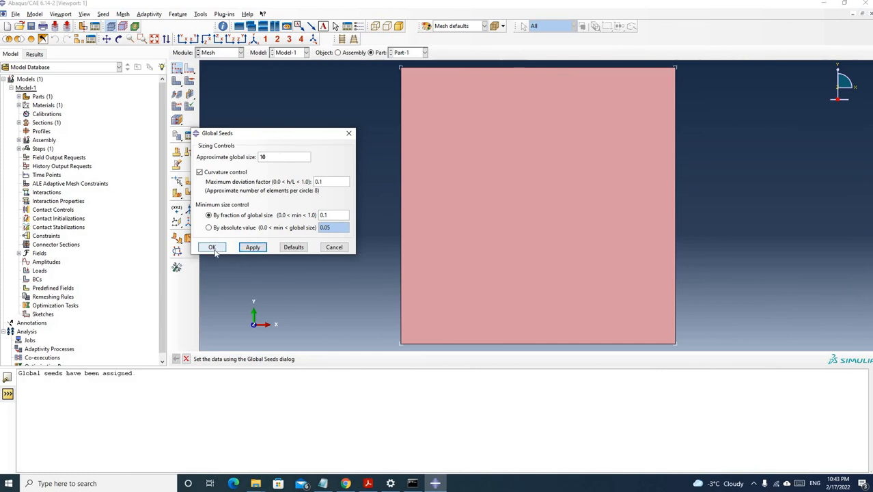
left_click(212, 248)
scroll(437, 185, "down", 2)
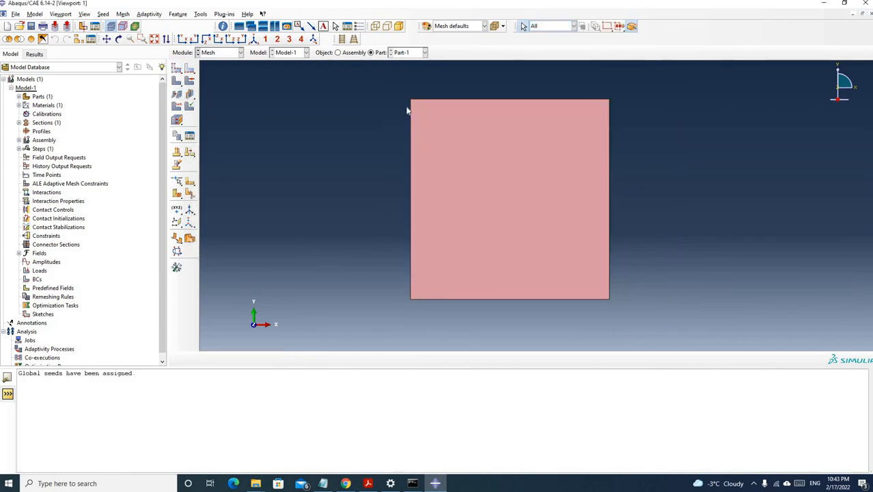
left_click(176, 81)
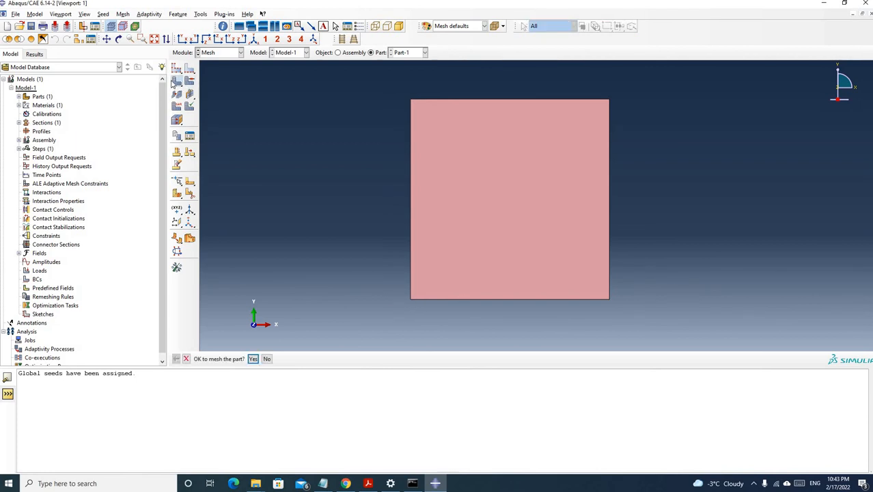
left_click(253, 358)
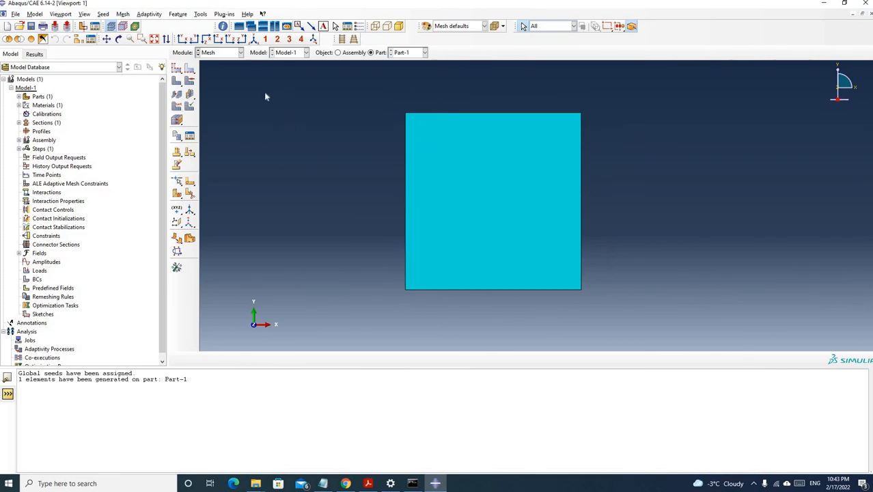
- Assign the square the standard linear Plane Strain quad element type with reduced integration turned off
left_click(177, 106)
left_click_drag(338, 91, 641, 313)
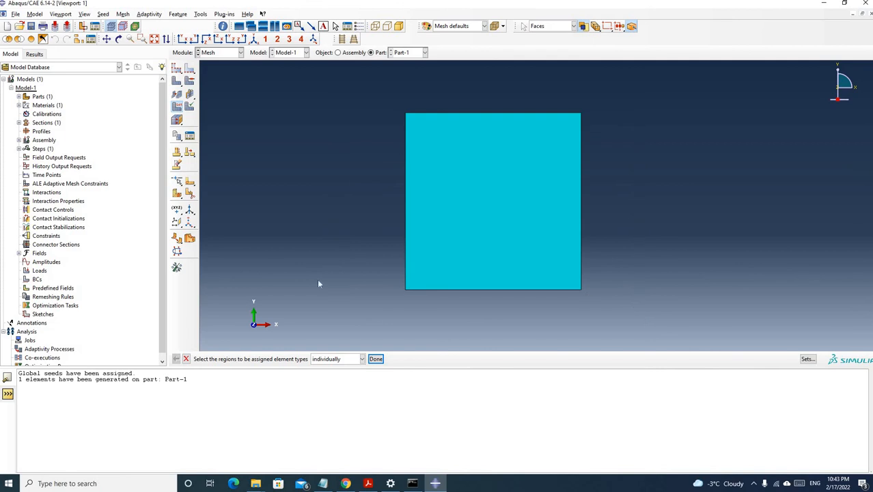
left_click(376, 359)
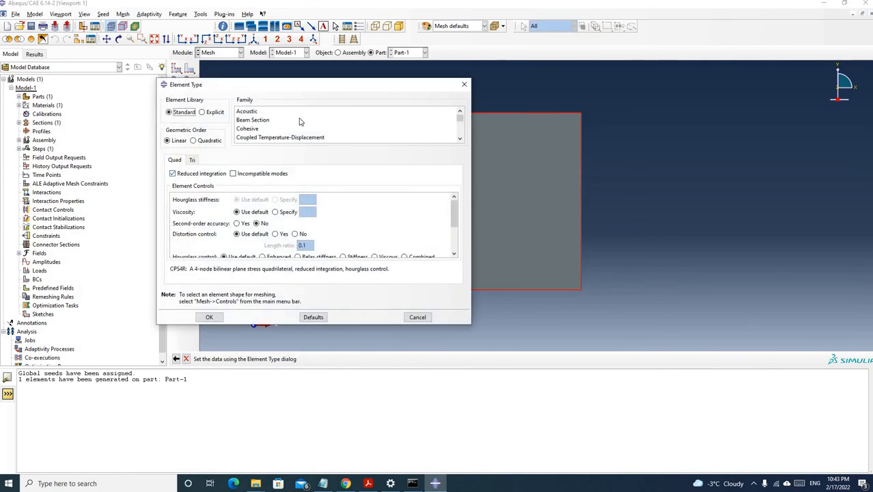
scroll(303, 119, "down", 3)
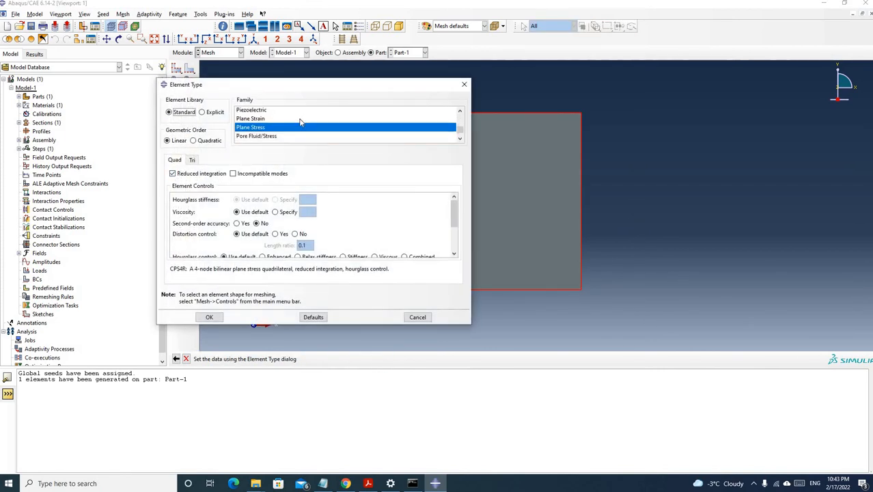
scroll(258, 142, "up", 1)
left_click(259, 138)
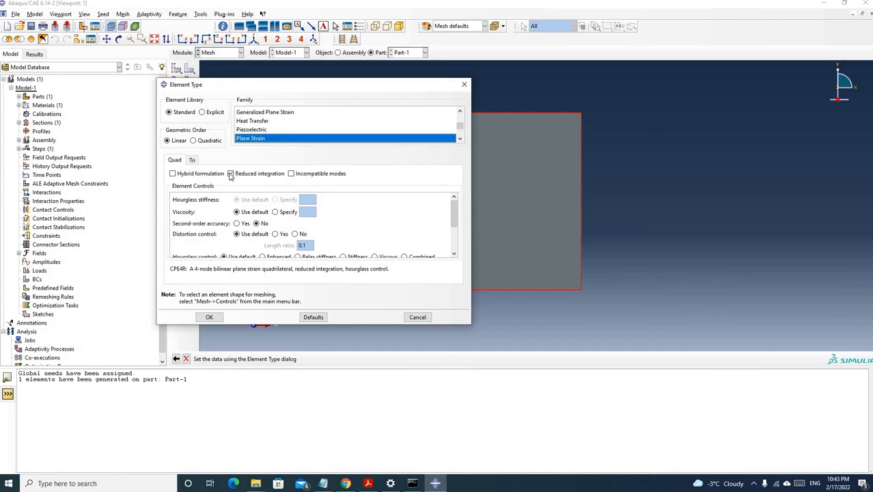
left_click(230, 173)
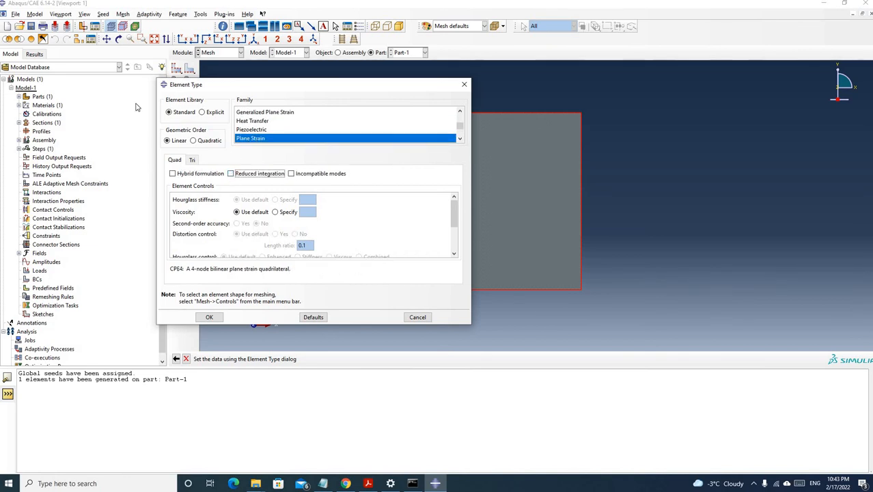
left_click(209, 318)
- In the Assembly module, create a dependent instance of Part-1 and check it under the assembly's instances
left_click(228, 54)
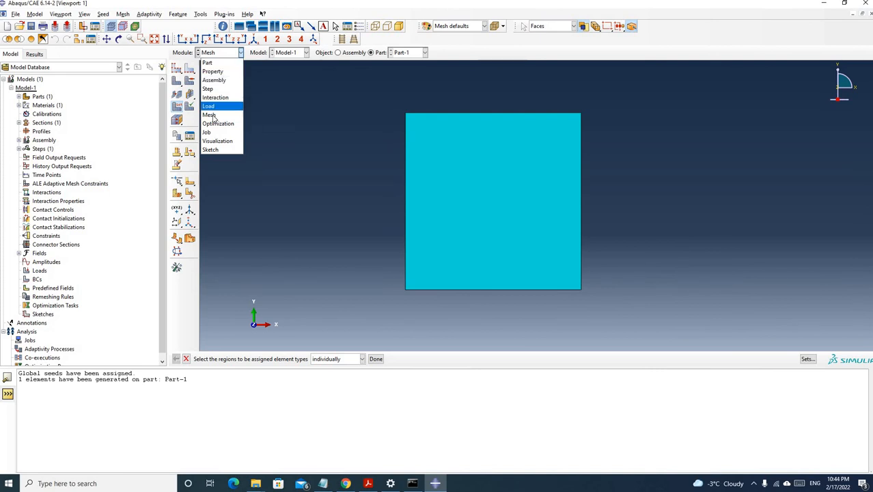
left_click(215, 81)
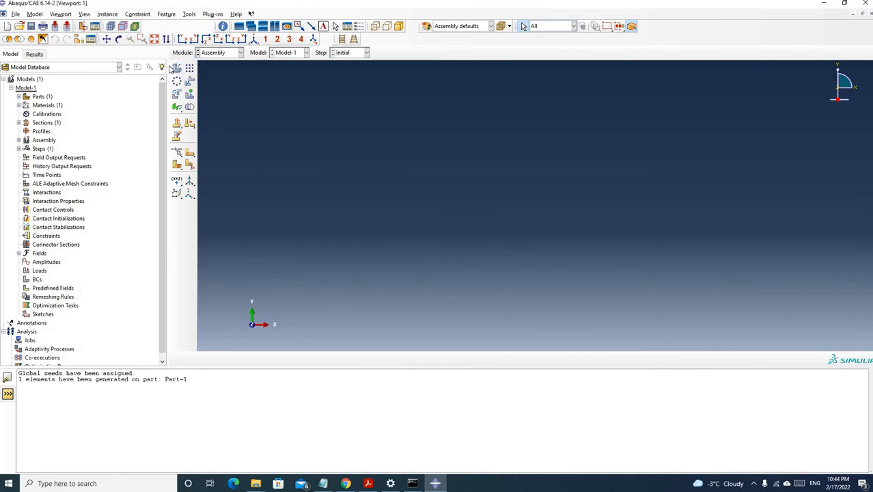
left_click(177, 71)
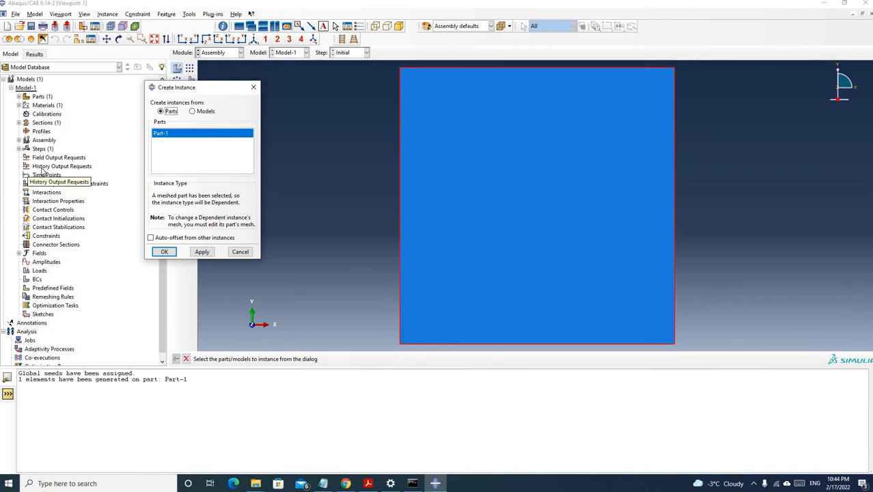
left_click(164, 252)
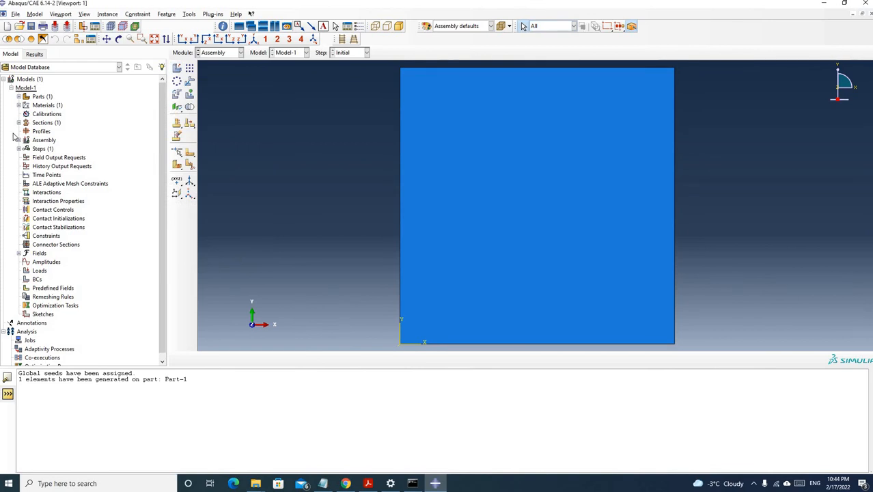
left_click(27, 149)
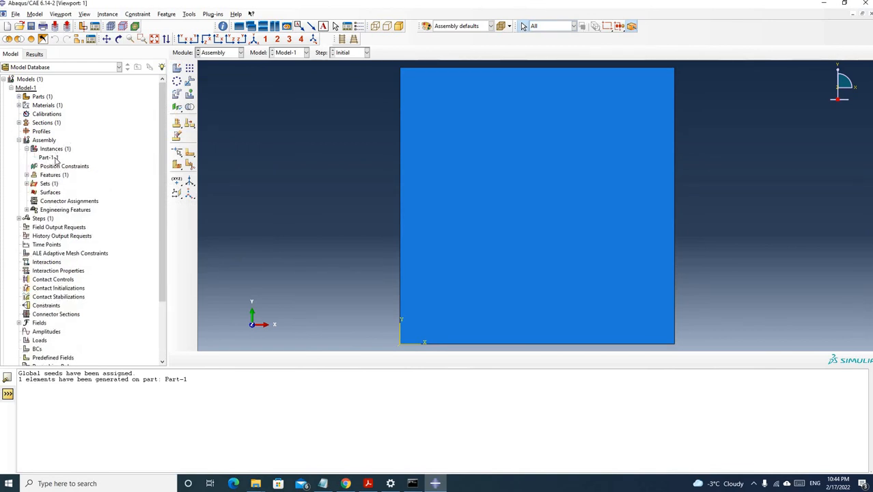
- In the Step module, create a Static, General step after Initial with Nlgeom on, and review its solver options
left_click(229, 54)
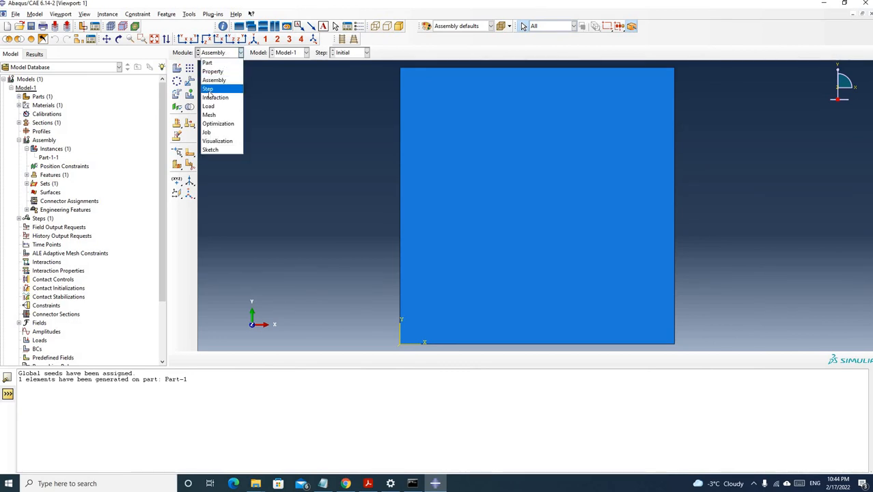
left_click(208, 89)
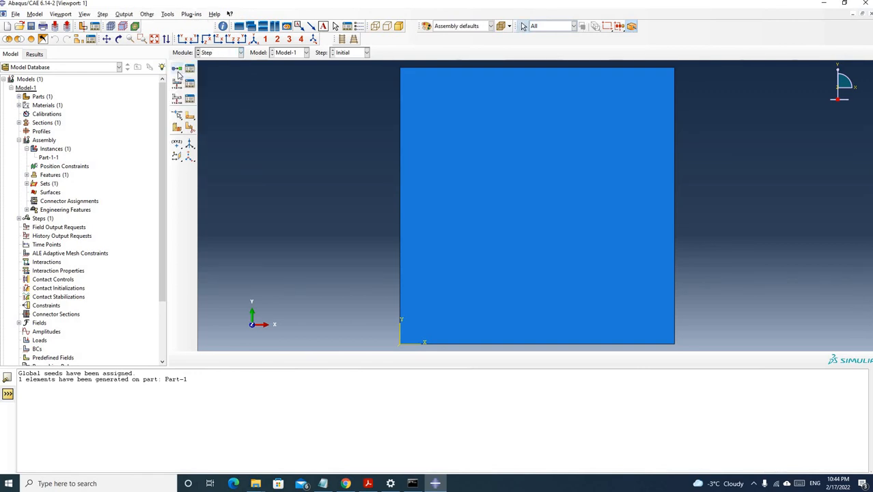
left_click(177, 71)
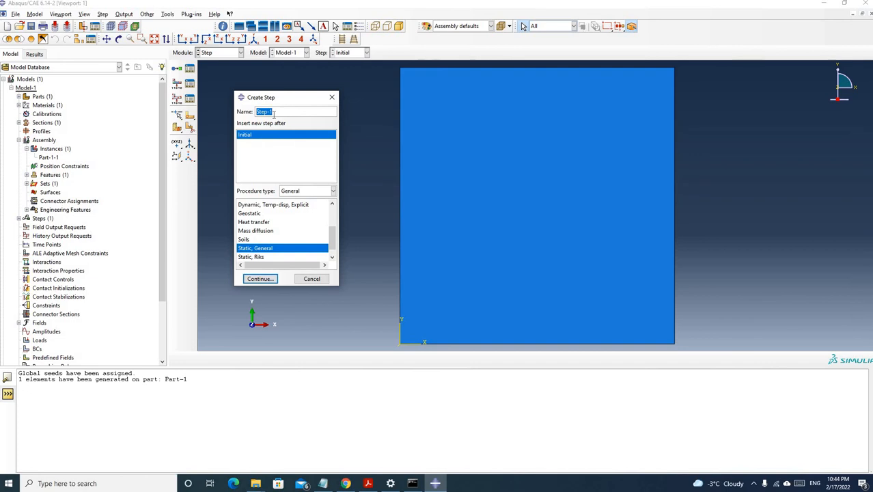
left_click(267, 281)
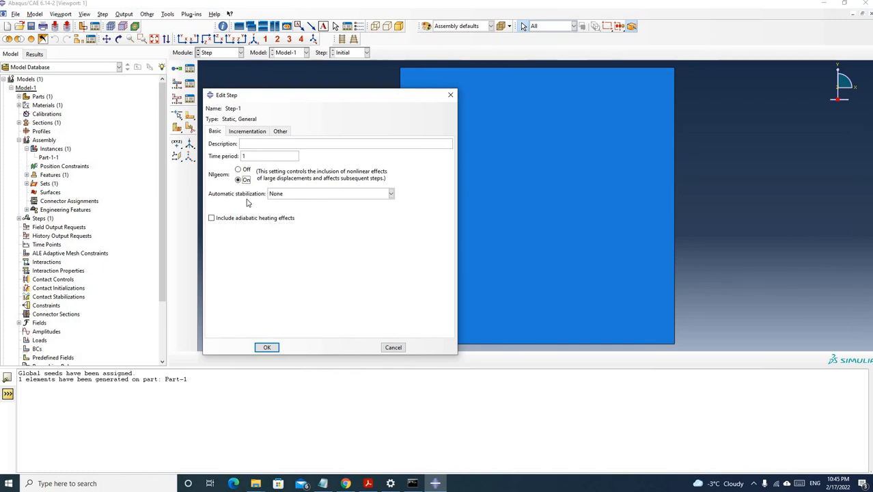
left_click(247, 131)
left_click(280, 131)
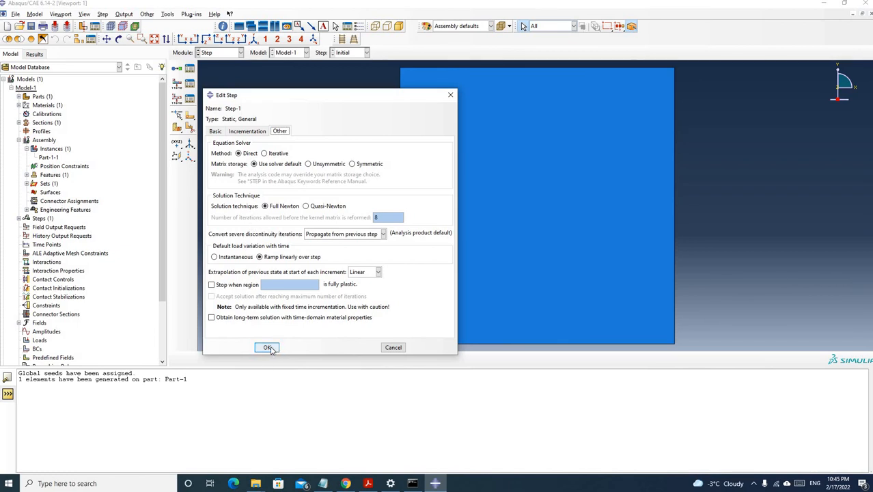
- Go through the step's automatic incrementation sizes and confirm the step definition
left_click(247, 133)
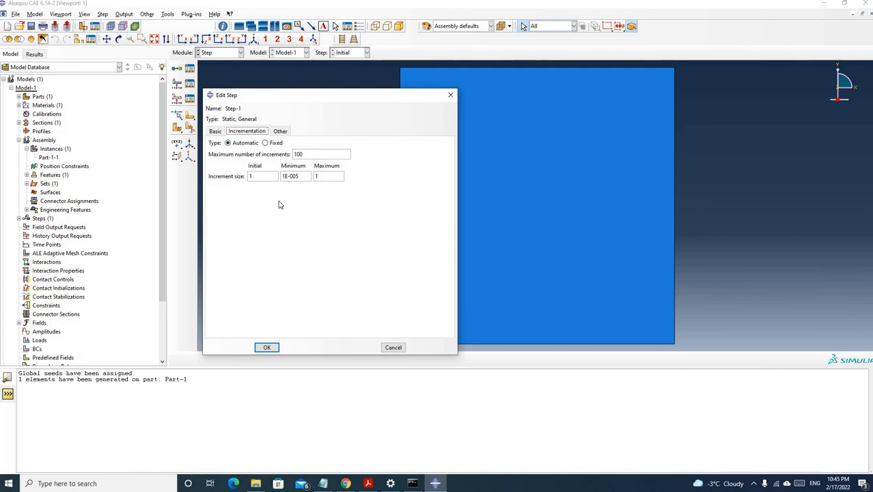
double_click(248, 177)
double_click(248, 176)
key("Tab")
key("Tab")
left_click(267, 347)
- Expand Step-1 in the model tree and start a new boundary condition for that step
left_click(225, 54)
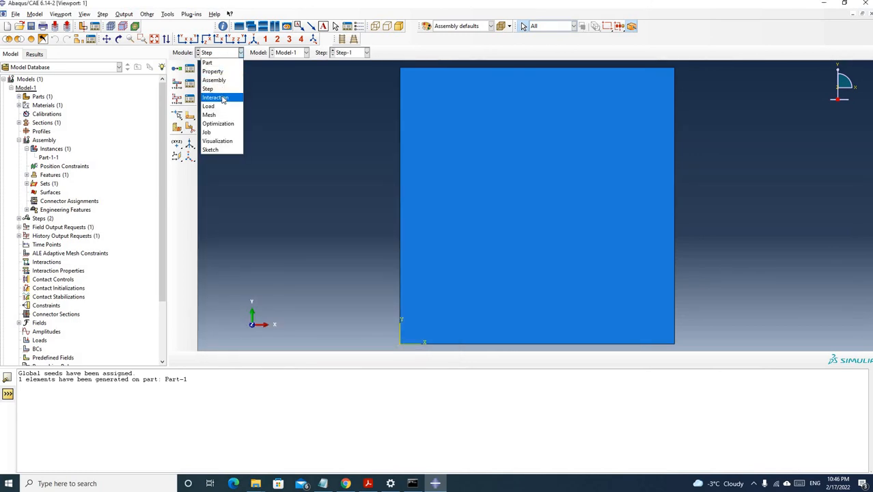
key("Down")
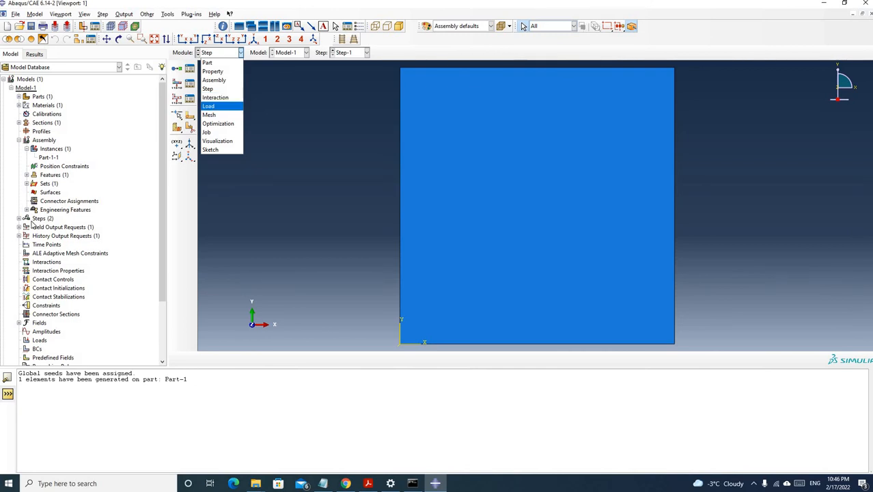
left_click(19, 218)
left_click(19, 218)
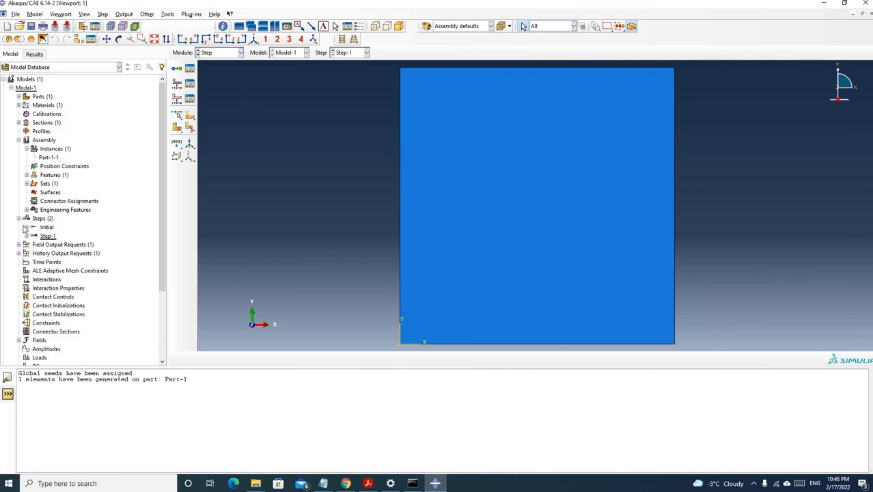
left_click(26, 236)
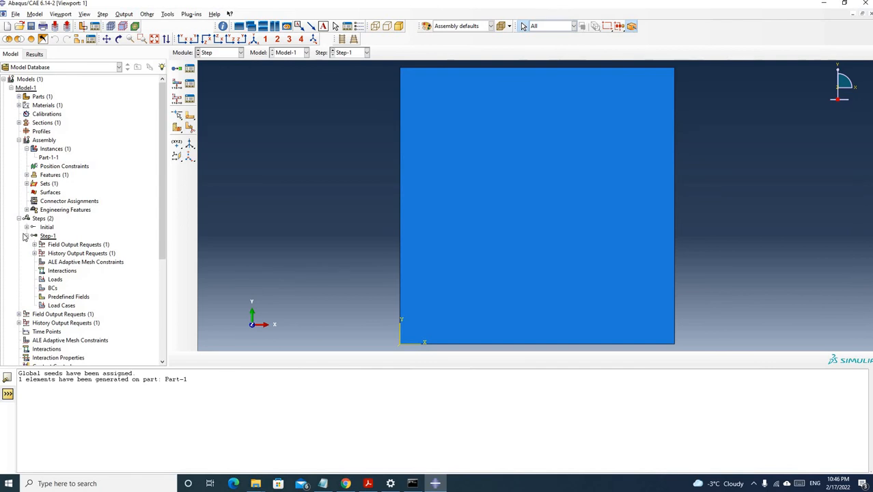
right_click(52, 288)
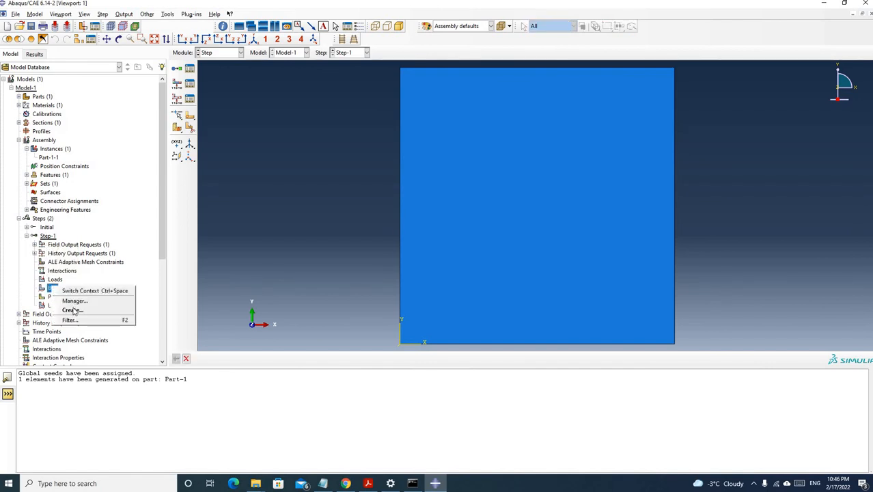
left_click(73, 311)
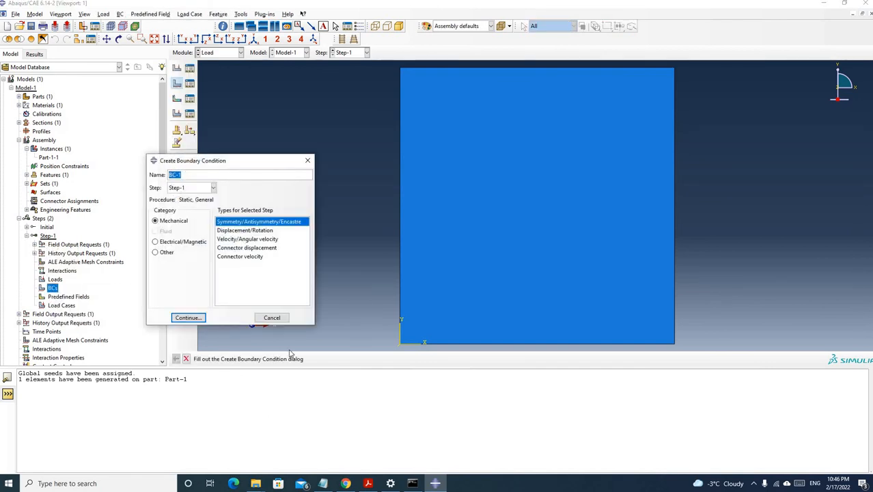
- Check the supports in the Lecture 7.2 PDF and fix the square's two bottom corners with an ENCASTRE condition from the Symmetry/Antisymmetry/Encastre type
left_click(368, 483)
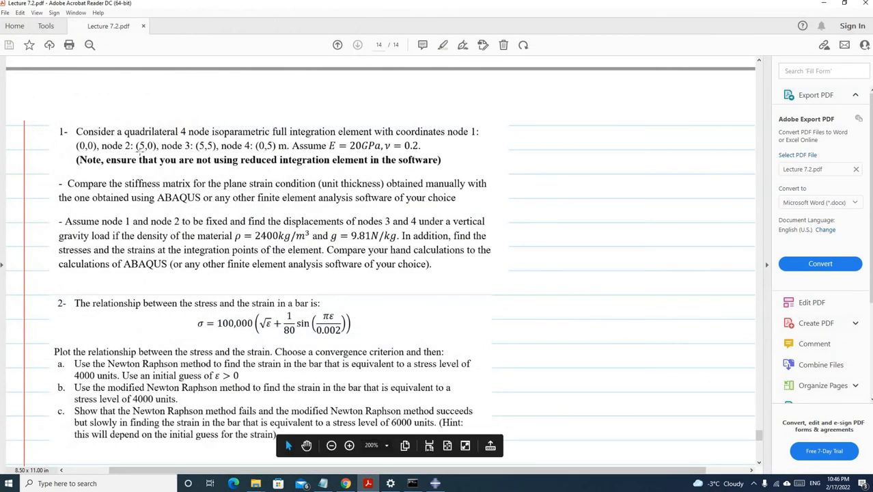
left_click(822, 6)
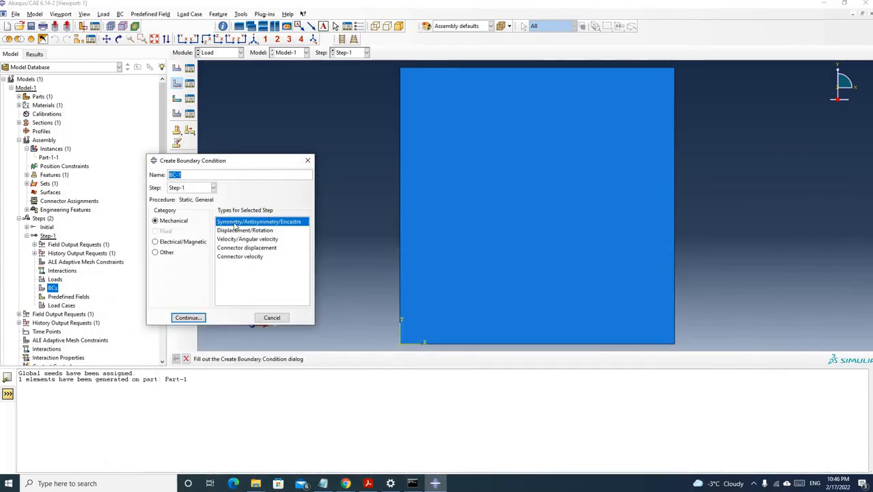
left_click(188, 317)
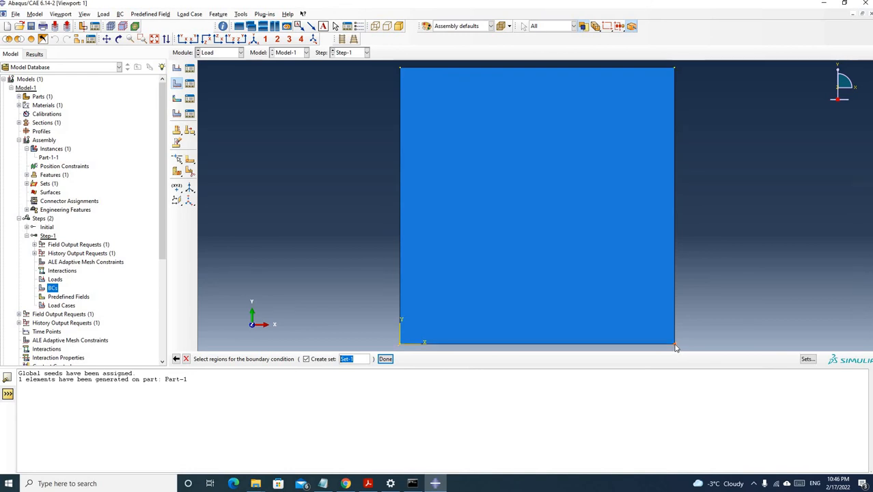
left_click(402, 345)
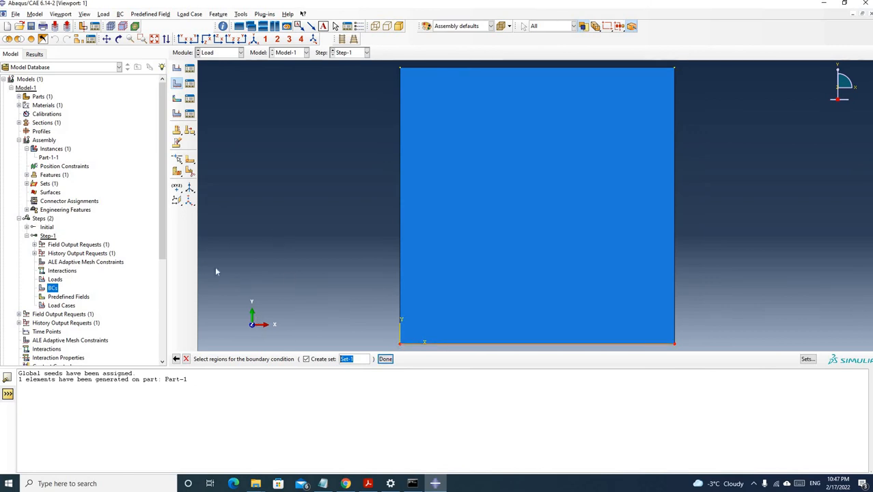
left_click(648, 306)
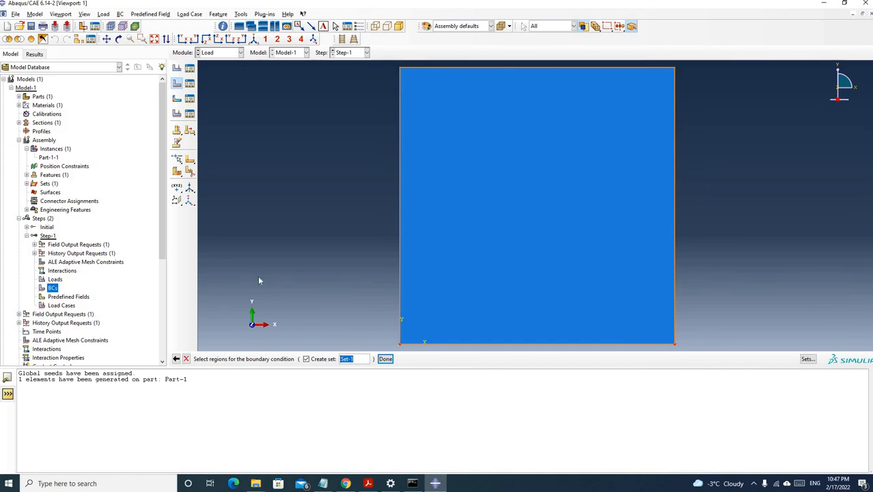
left_click(385, 359)
left_click(200, 245)
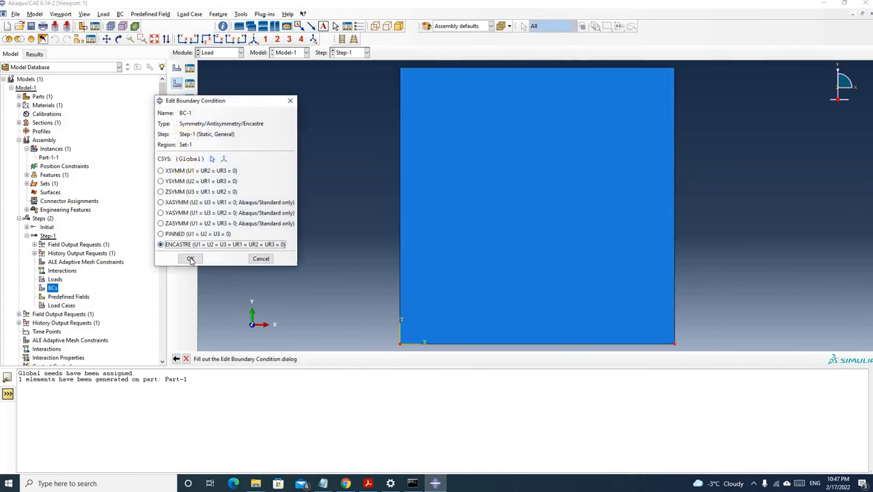
left_click(190, 259)
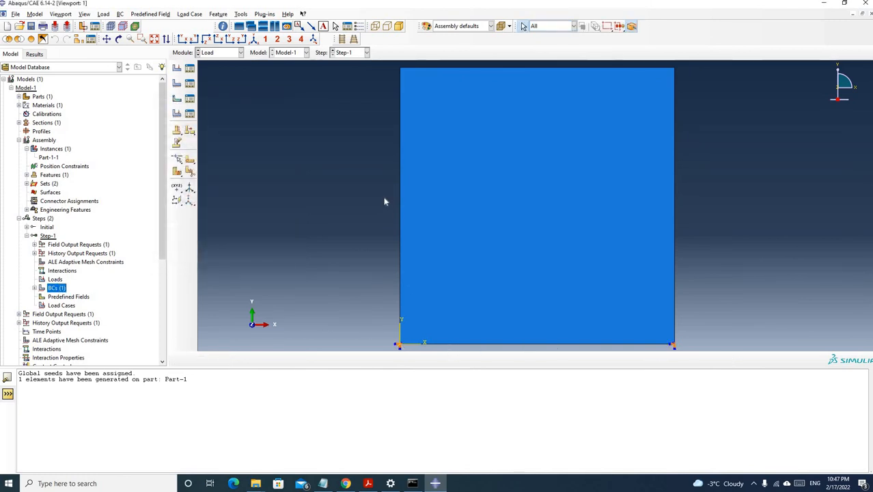
- Create a Mechanical load of type Gravity in Step-1
scroll(377, 194, "down", 1)
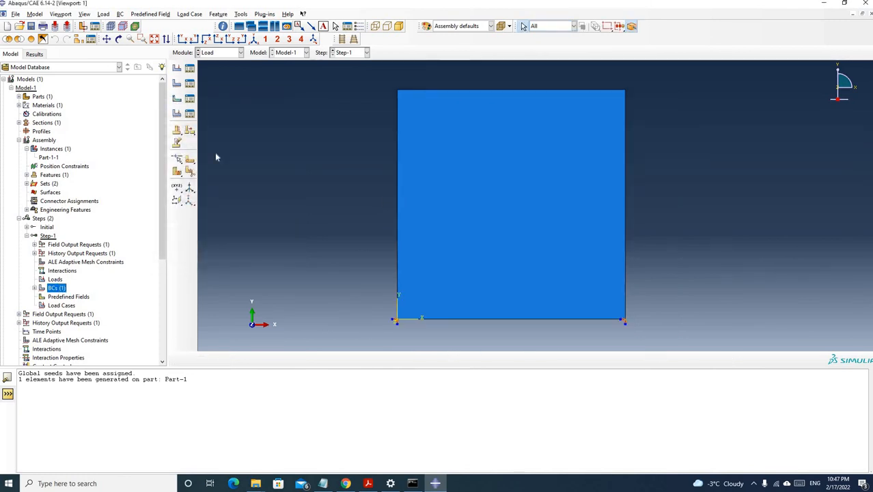
left_click(177, 68)
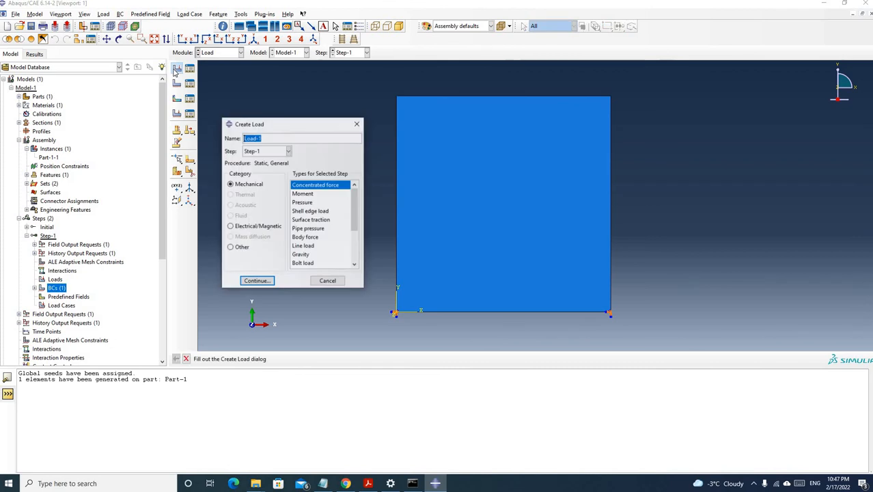
left_click(301, 255)
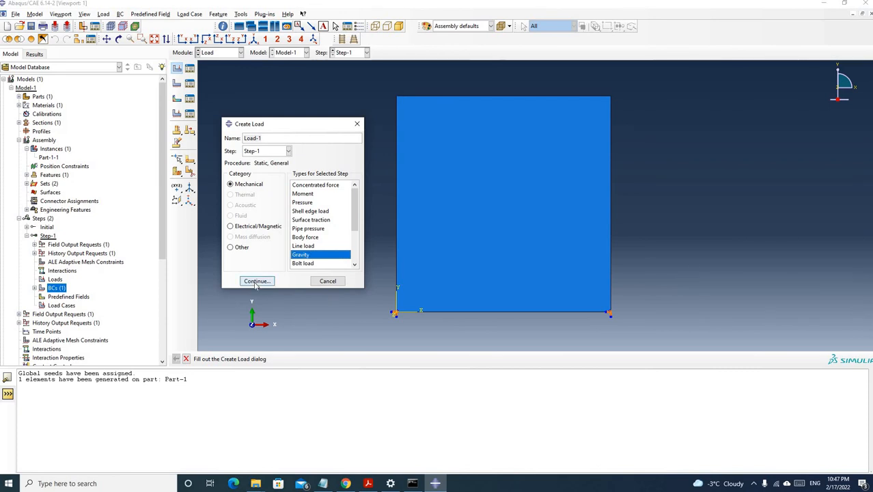
left_click(288, 151)
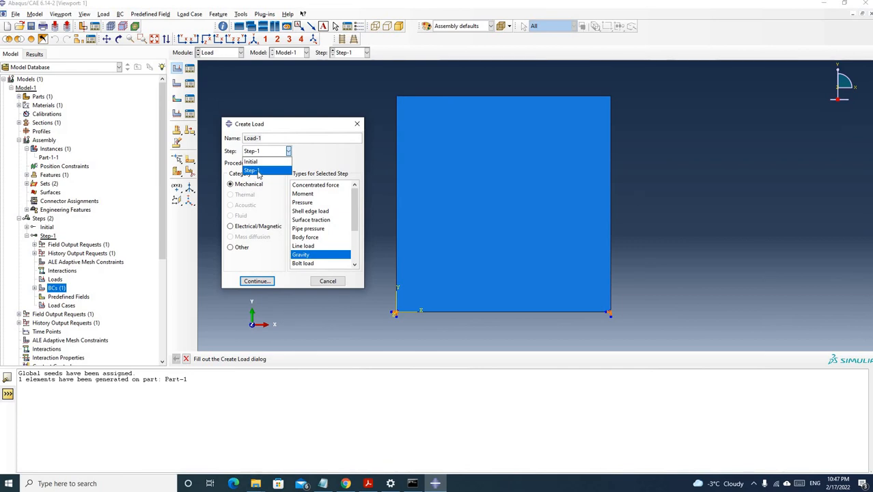
left_click(247, 198)
left_click(255, 282)
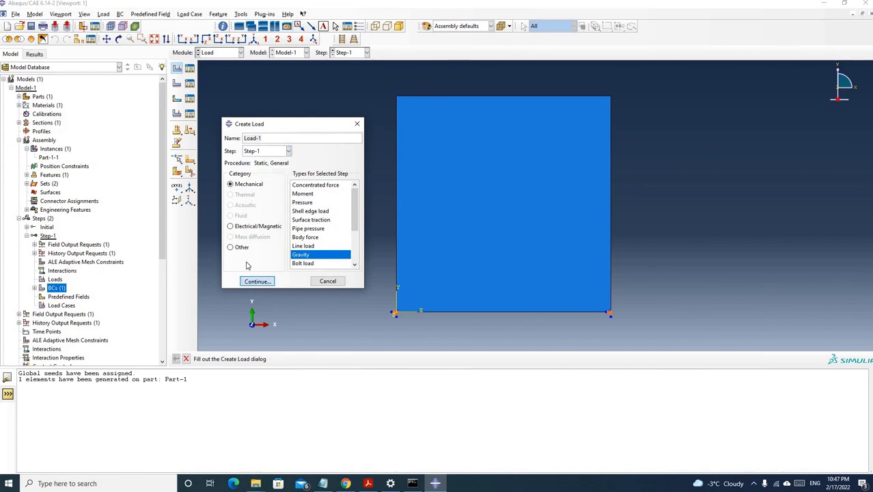
- Check the gravity value in the Lecture 7.2 PDF and set the gravity load's Component 2 to -9.81 for the whole model
left_click(364, 479)
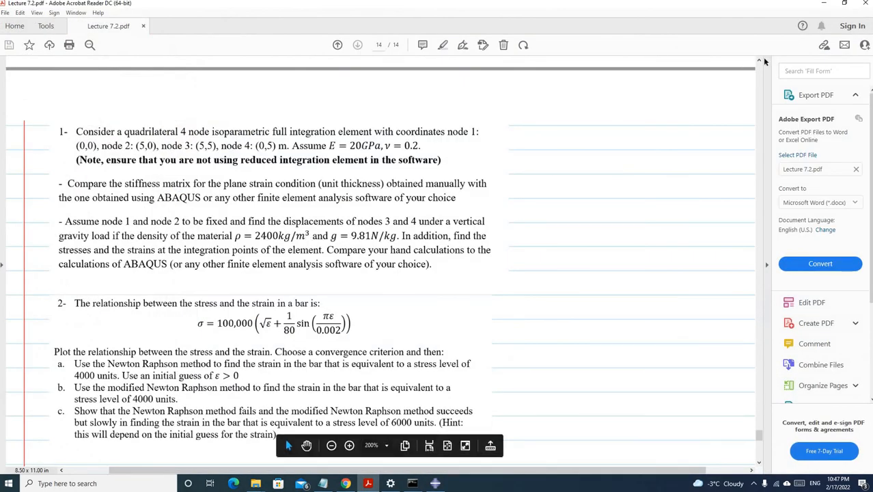
left_click(824, 4)
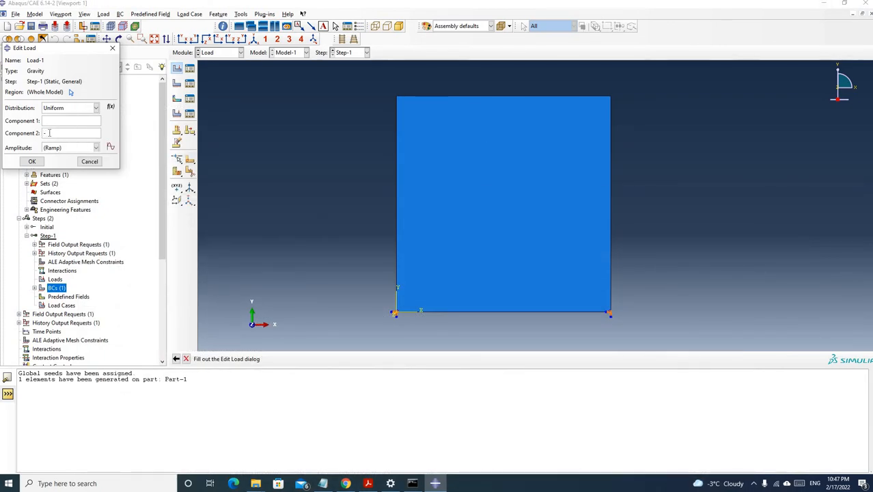
type("9.81")
left_click(32, 161)
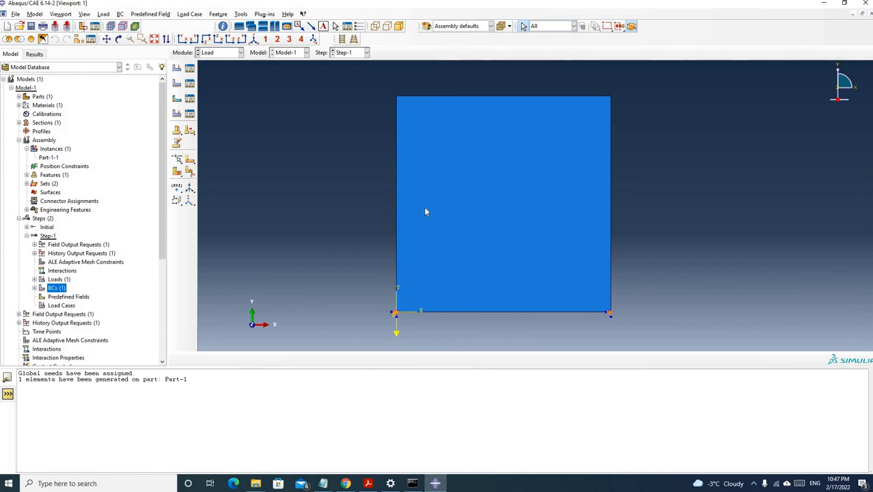
scroll(444, 226, "up", 2)
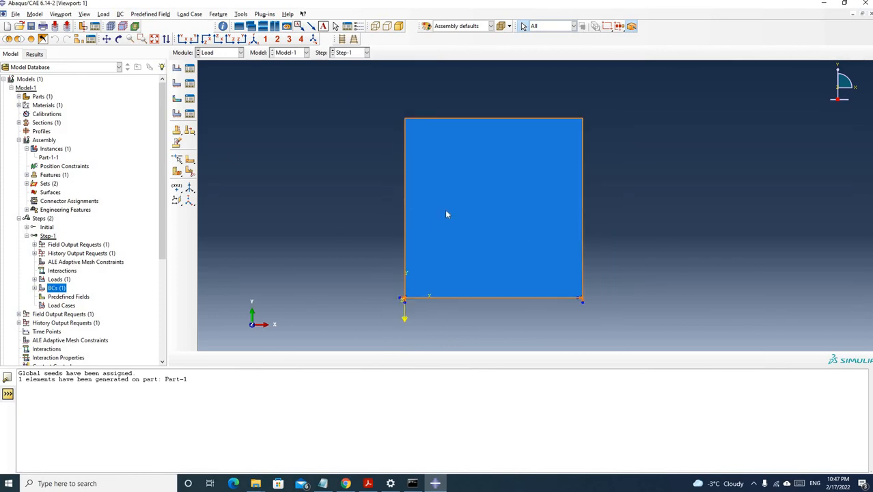
- In the Job module, create a job named Q1A6 from Model-1 with the default full analysis settings
left_click(223, 54)
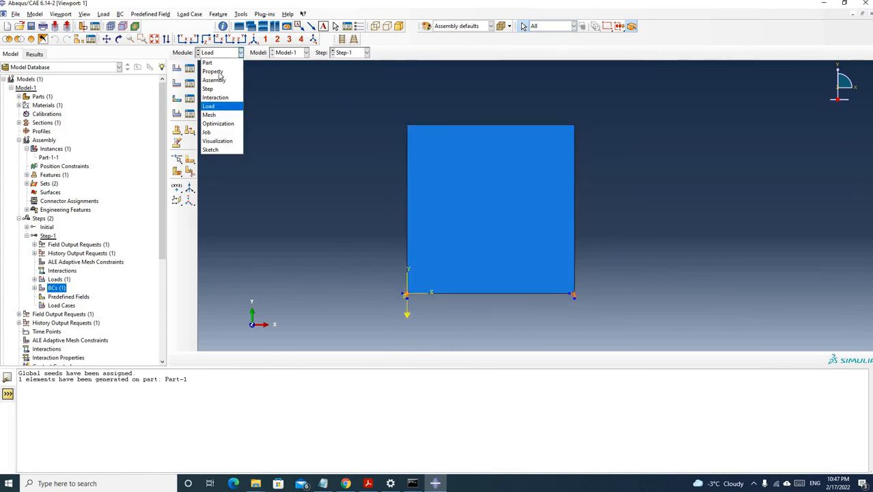
left_click(207, 131)
left_click(176, 68)
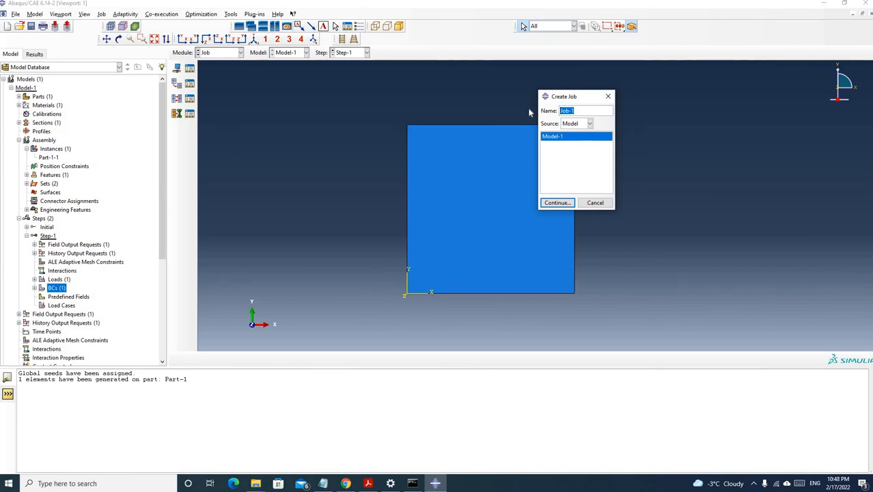
type("A")
type("1A")
type("6")
left_click(557, 203)
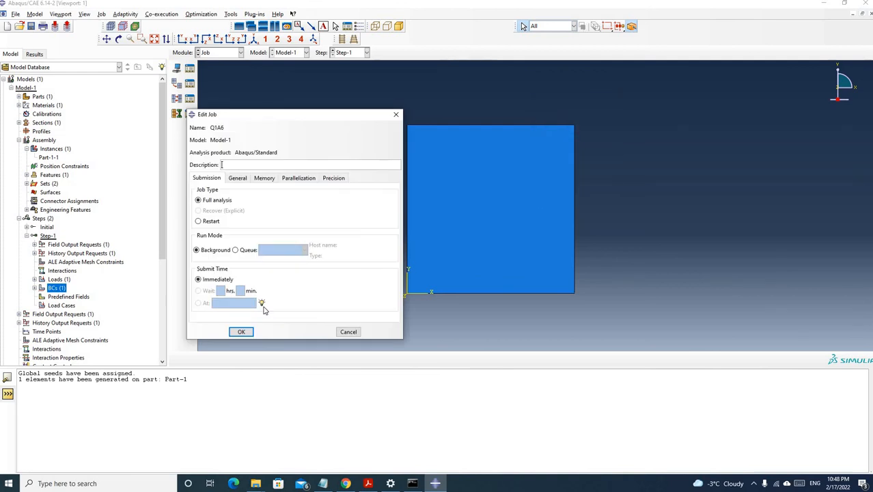
left_click(240, 332)
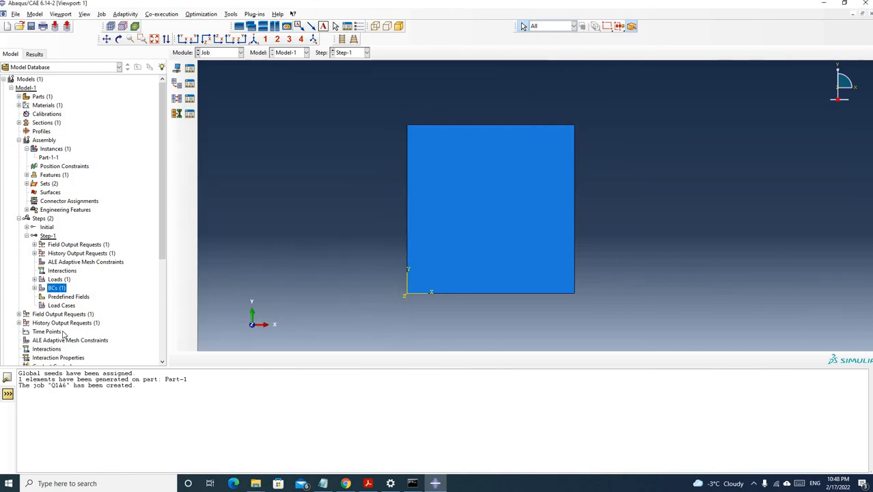
- Submit the Q1A6 job for analysis and open its results in the Visualization module
scroll(18, 335, "down", 6)
left_click(12, 335)
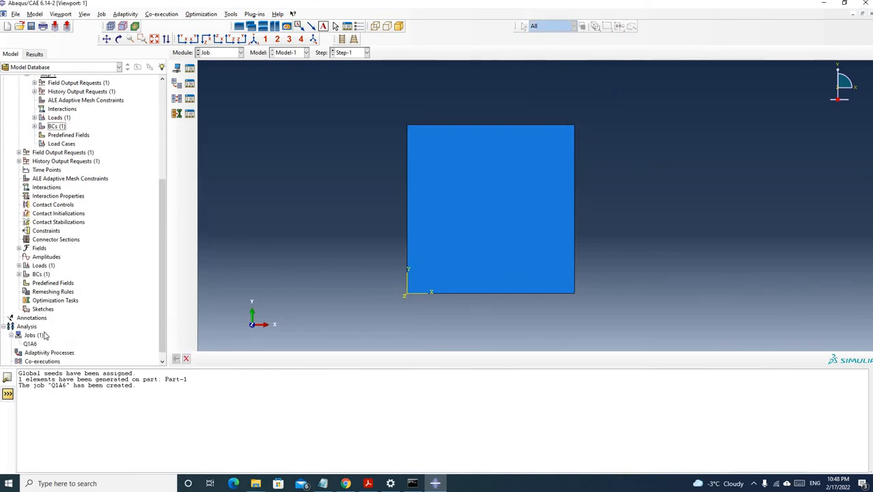
scroll(21, 336, "down", 1)
right_click(30, 335)
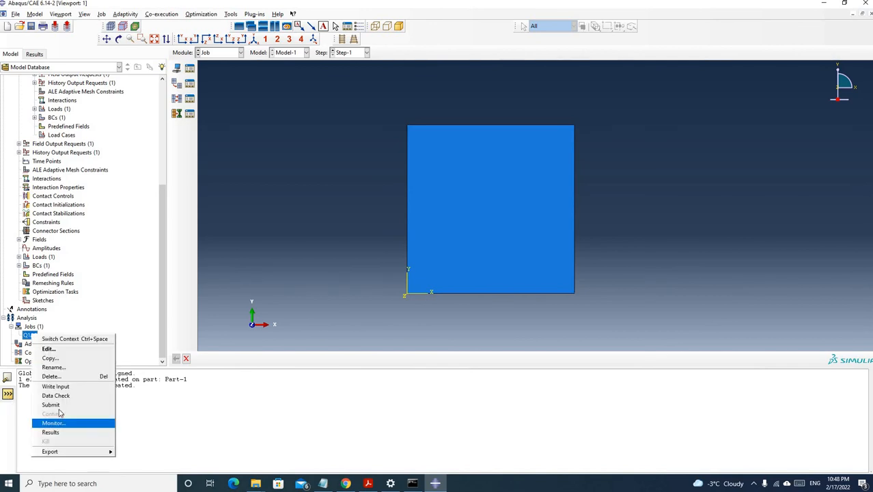
left_click(50, 404)
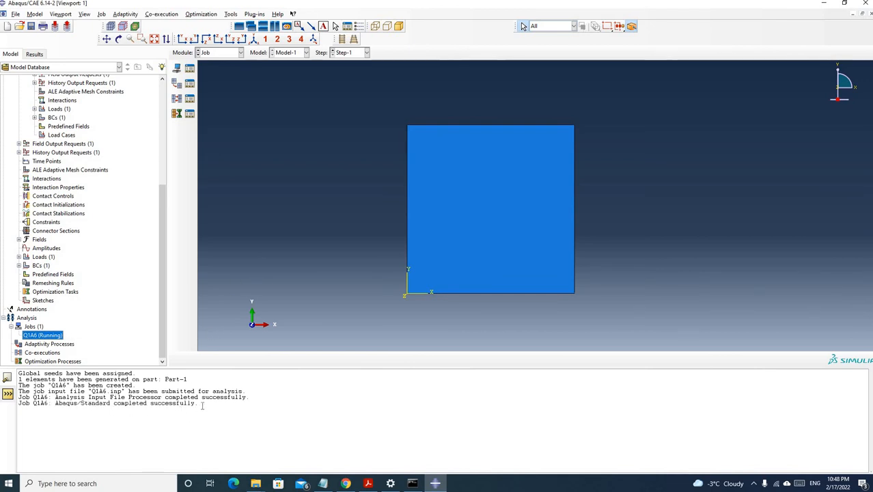
right_click(60, 332)
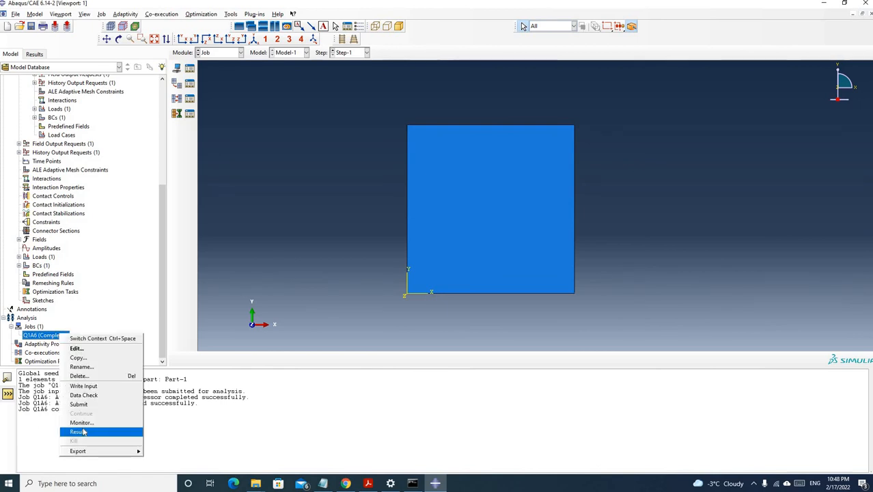
key("Return")
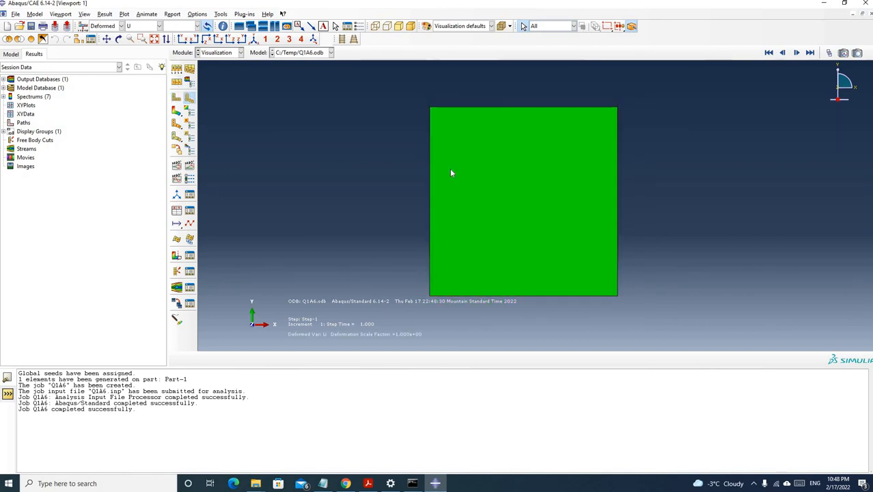
- Open the Probe Values query for the results and set it to probe nodes
left_click(220, 13)
left_click(226, 133)
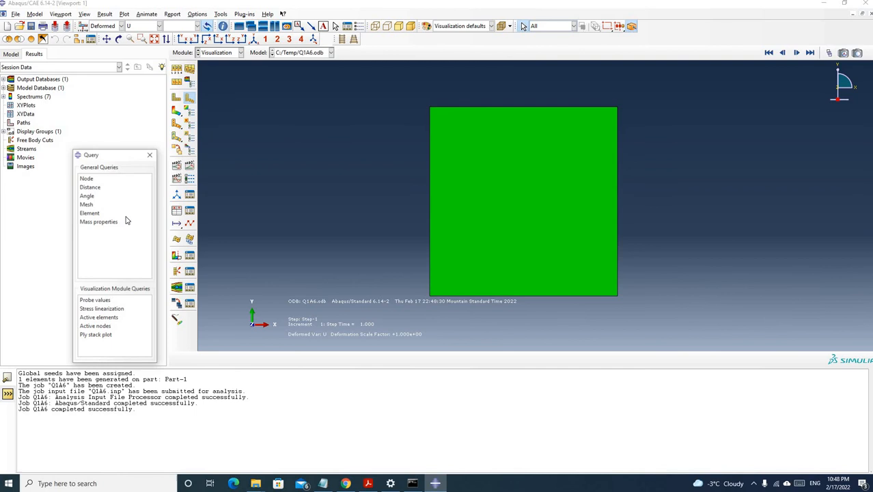
left_click(96, 178)
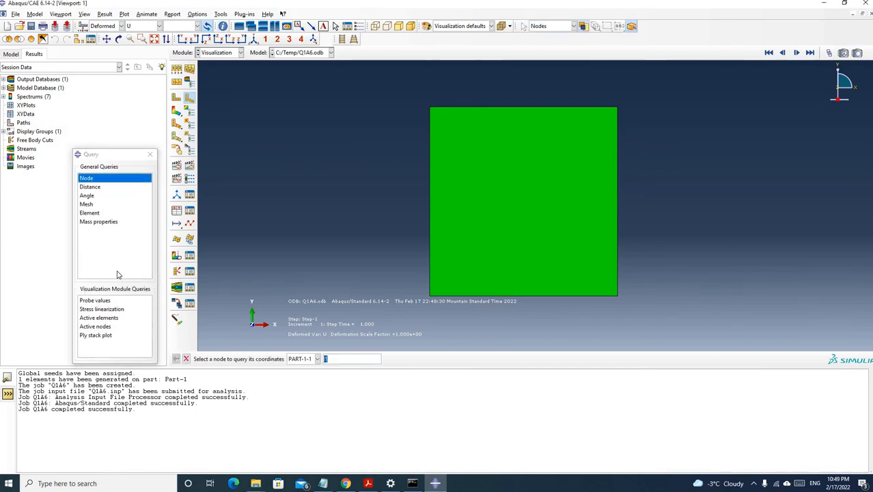
left_click(95, 300)
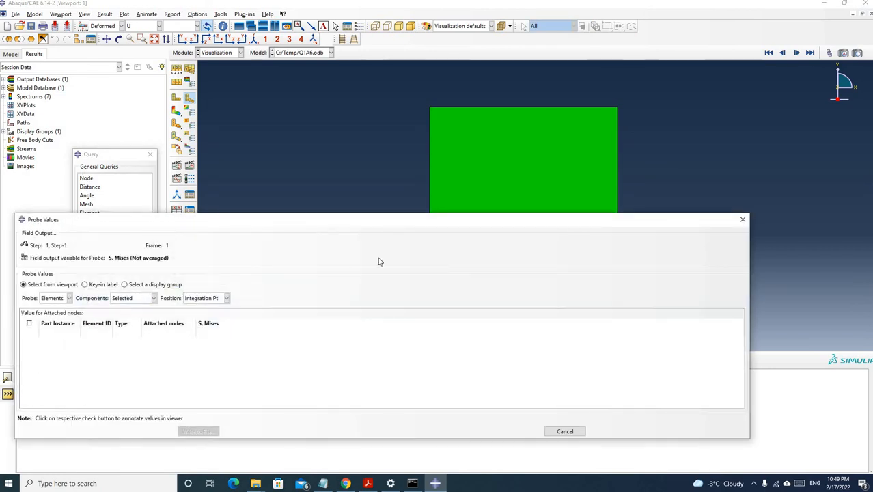
left_click(69, 300)
left_click(52, 311)
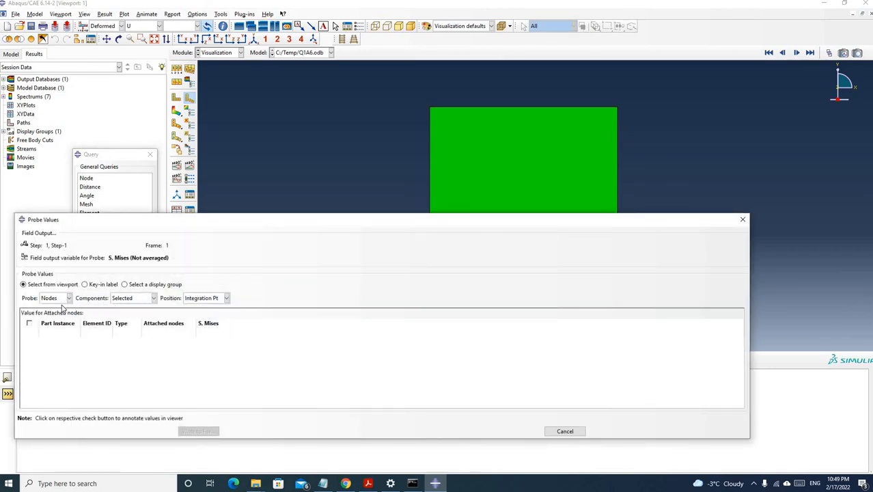
- Probe the Mises stress at the element's upper-right corner node and close the probe without writing the values to a file
left_click(617, 111)
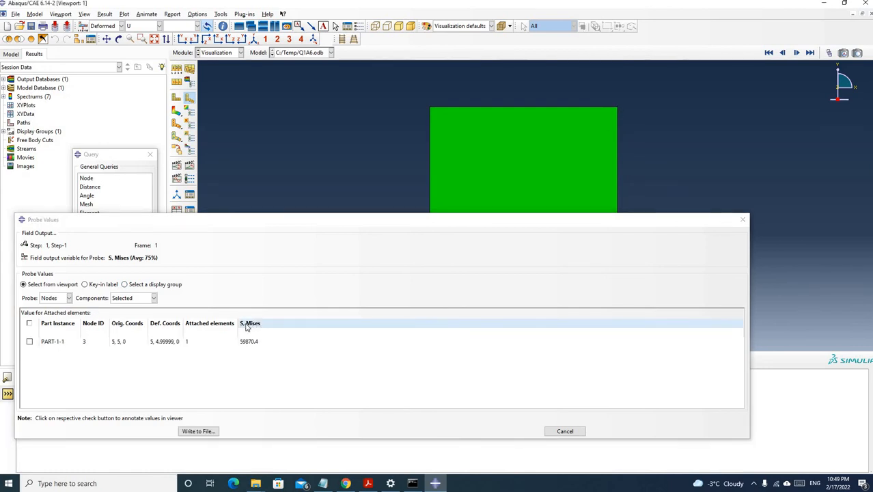
left_click(743, 220)
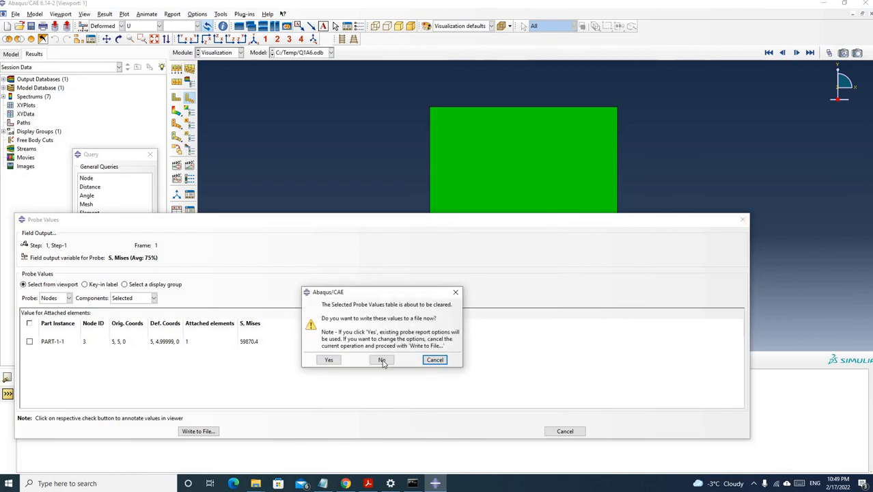
left_click(382, 360)
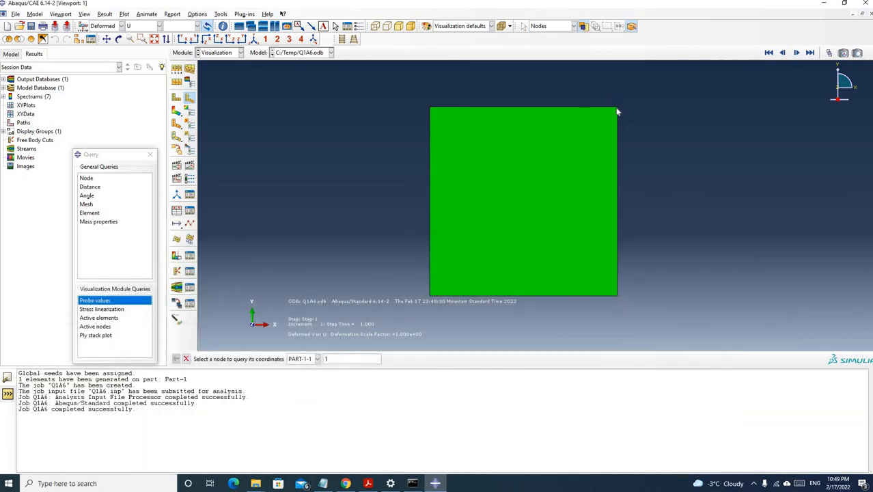
- Query the displacements of the element's two upper corner nodes and compare the node numbering with the Lecture 7.2 PDF
left_click(618, 111)
left_click_drag(149, 456, 247, 458)
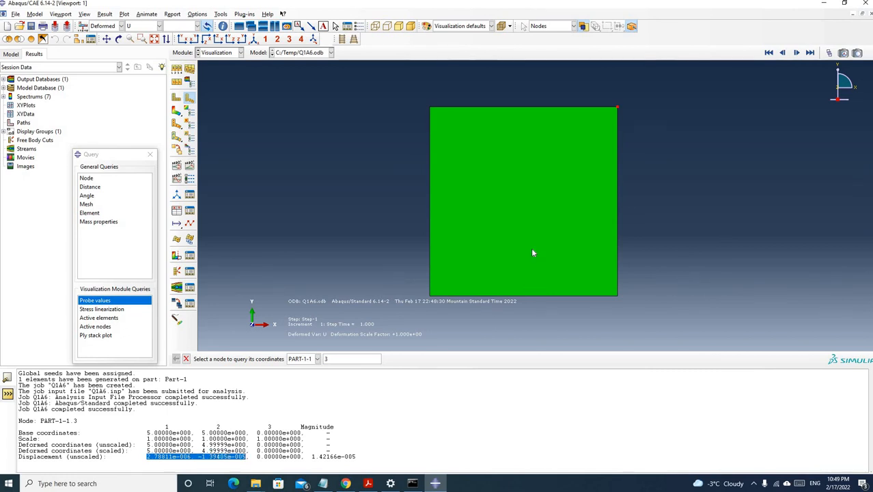
left_click(430, 110)
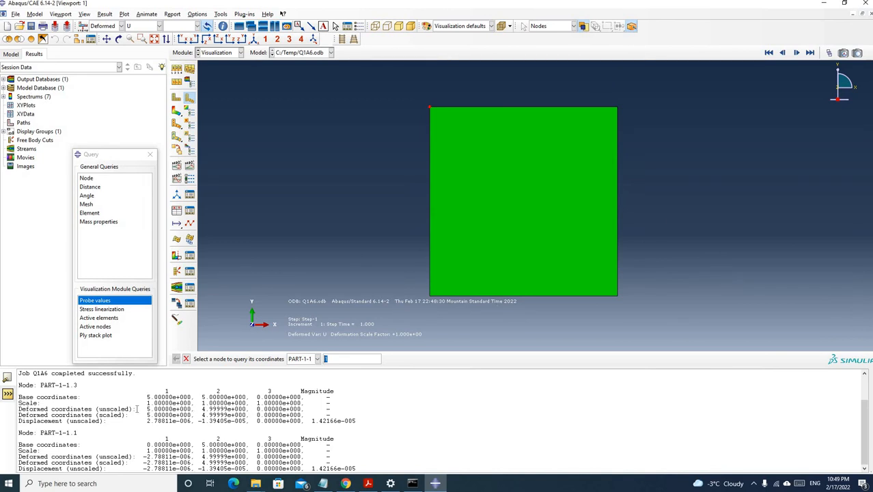
scroll(137, 409, "up", 2)
scroll(136, 409, "down", 2)
left_click_drag(62, 433, 78, 433)
left_click(367, 482)
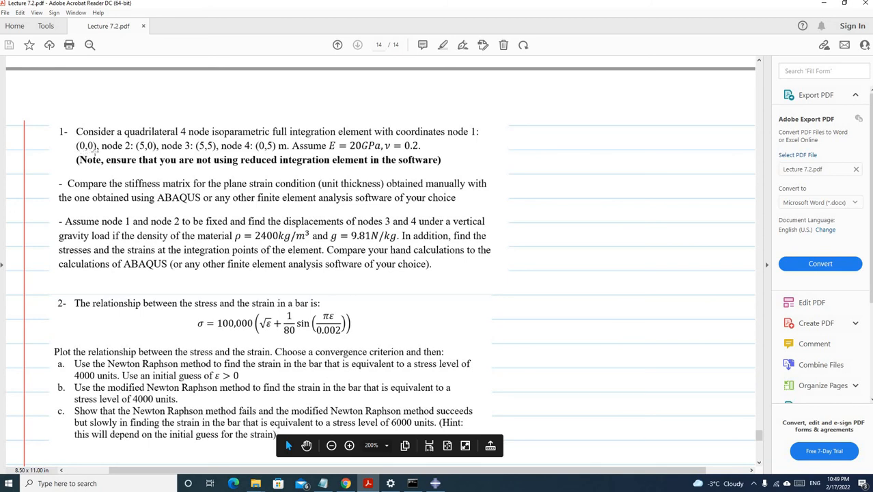
left_click(823, 4)
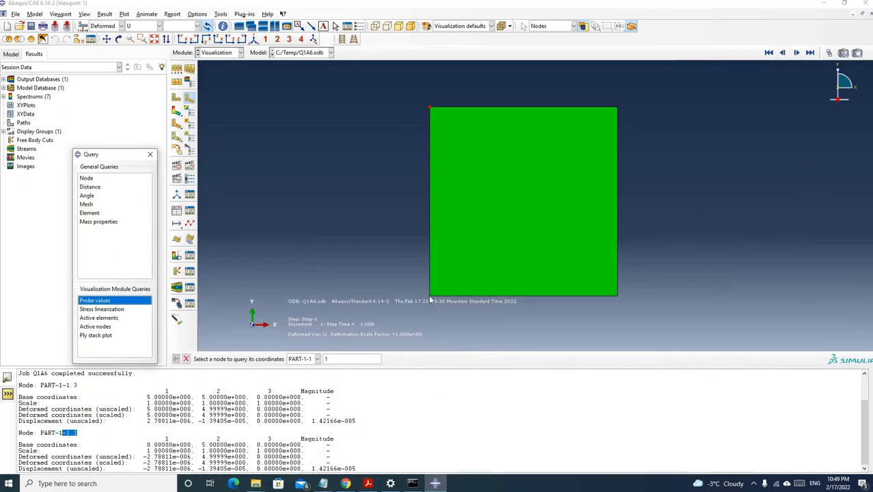
- Query the displacements of the two lower corner nodes, and query the upper-right node again
left_click(430, 299)
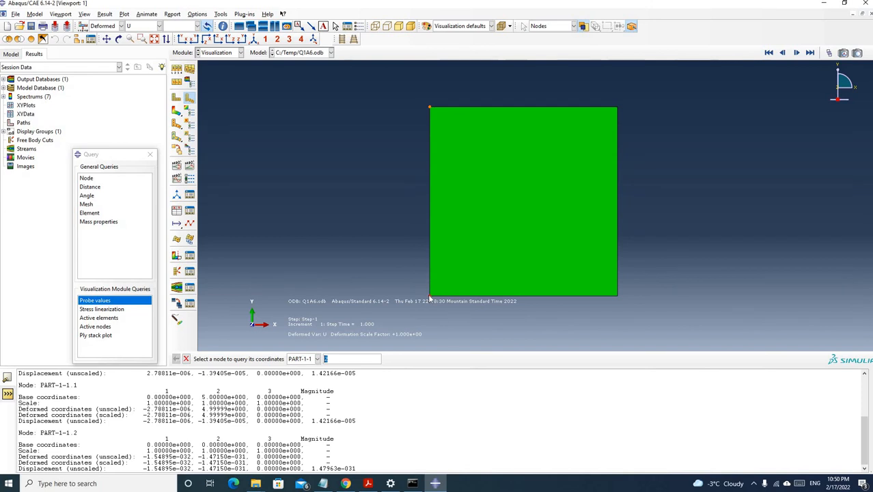
left_click(617, 296)
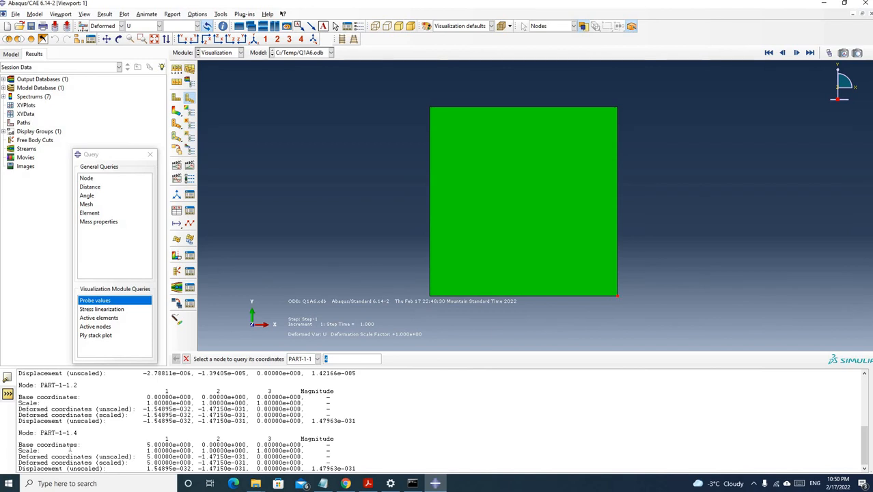
left_click(431, 298)
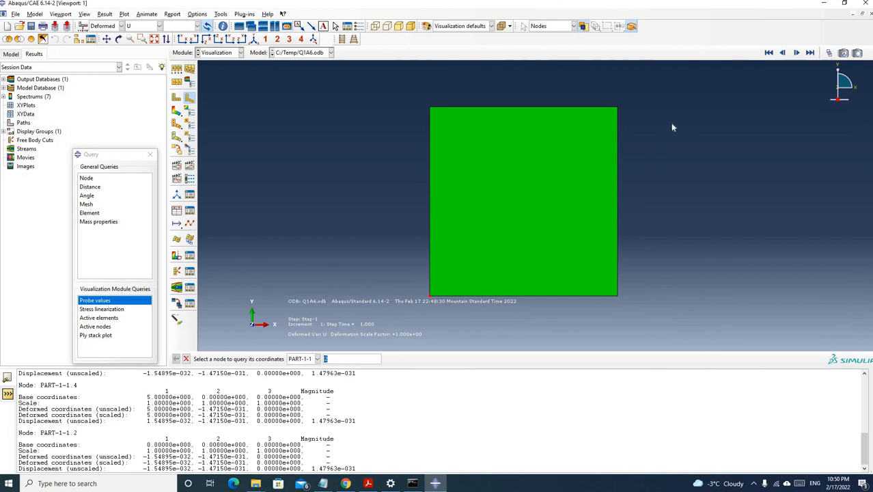
left_click(616, 110)
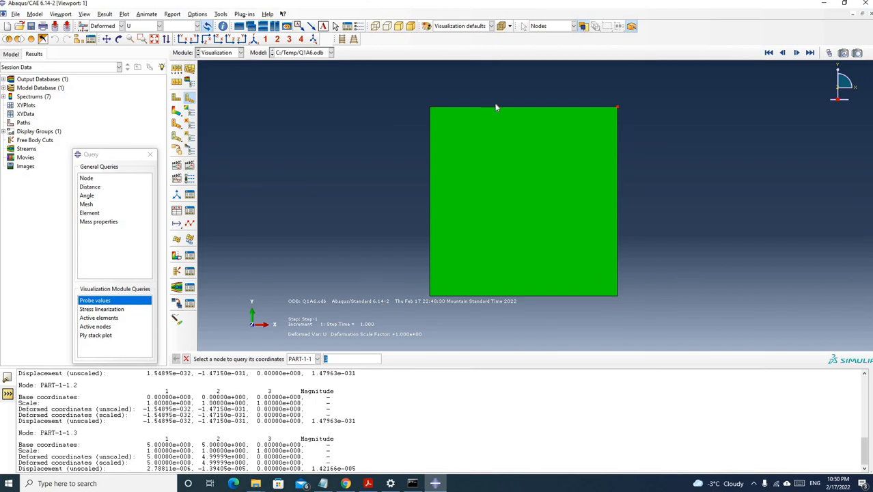
scroll(376, 260, "down", 1)
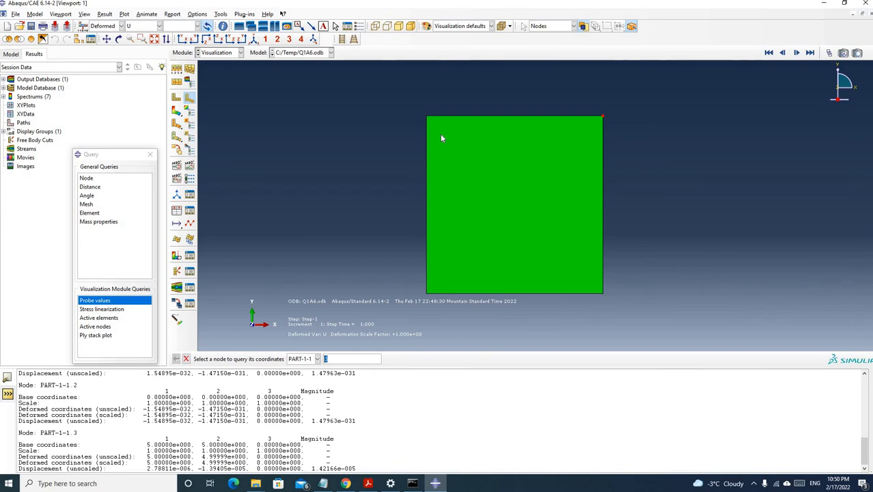
- Review problem 1 in the Lecture 7.2 PDF for the node coordinates and the required displacements, stresses and strains
left_click(368, 483)
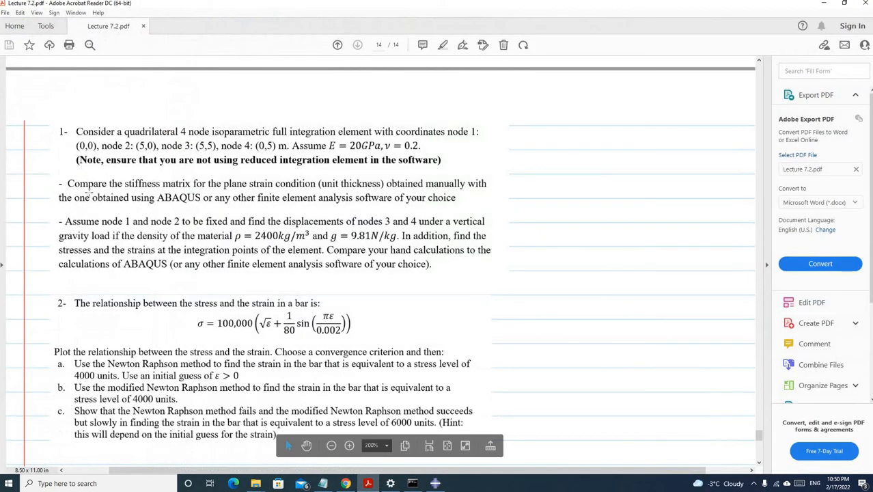
left_click(824, 4)
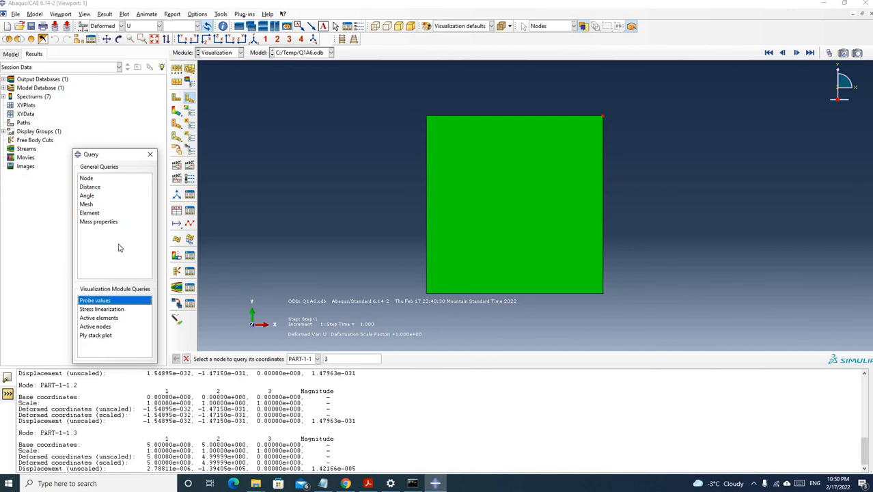
left_click(368, 483)
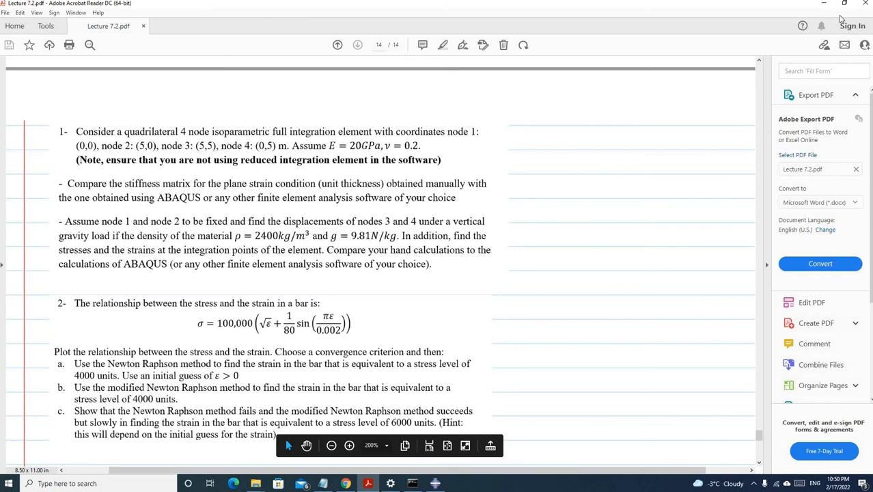
left_click(823, 3)
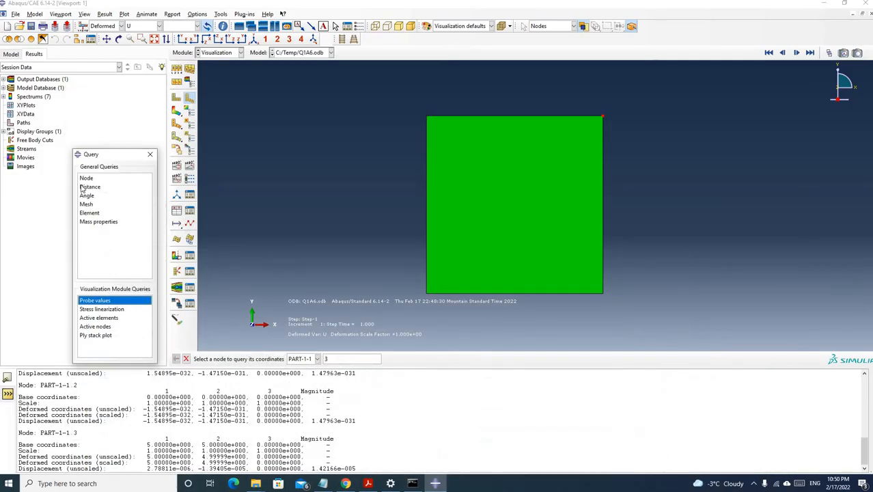
- Display the results as a contour plot of stress component S11
left_click(177, 110)
left_click(198, 26)
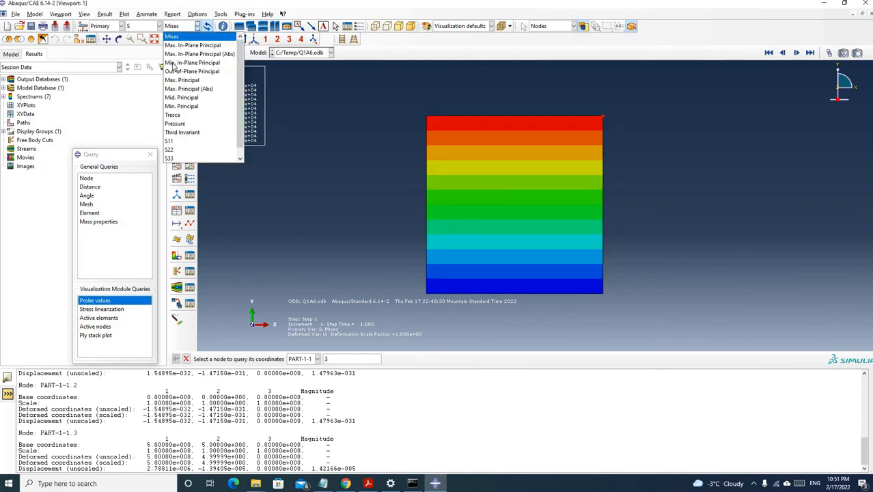
left_click(172, 142)
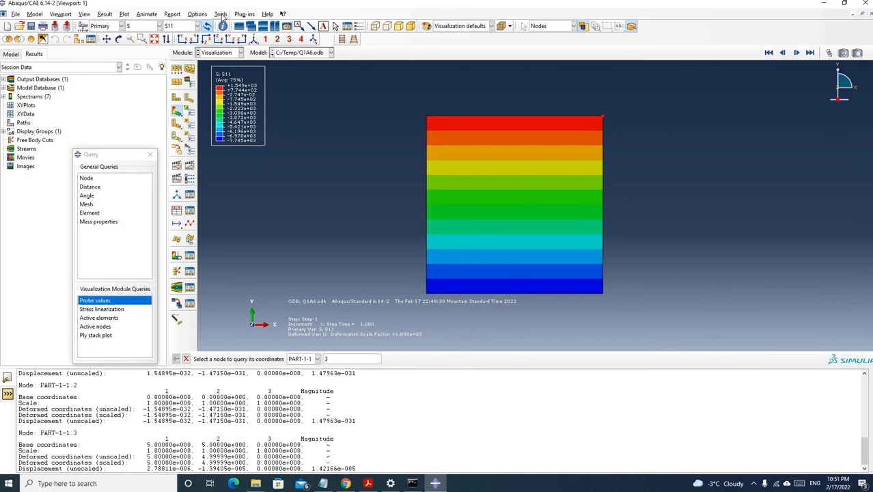
- Reopen the Probe Values query, set it to probe elements at the Integration Pt position, and pick the element to list its S11 stresses
left_click(221, 14)
left_click(137, 139)
left_click(98, 215)
left_click(96, 302)
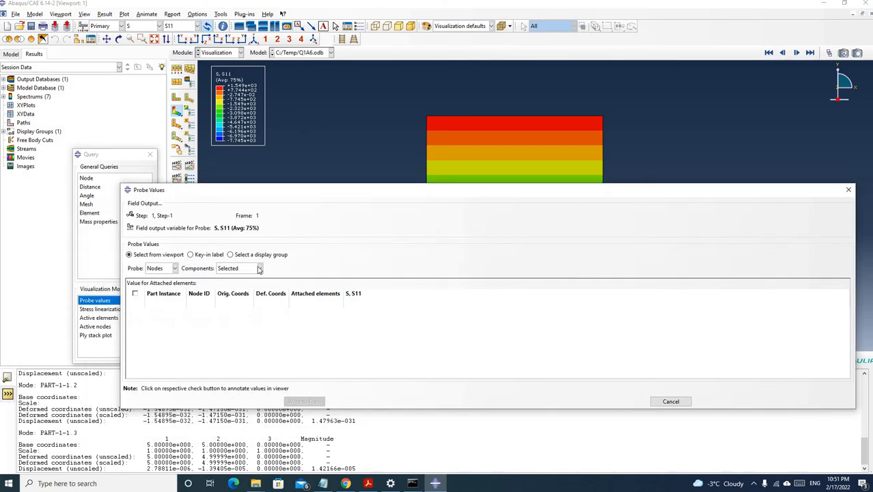
left_click(174, 268)
left_click(158, 287)
left_click(330, 268)
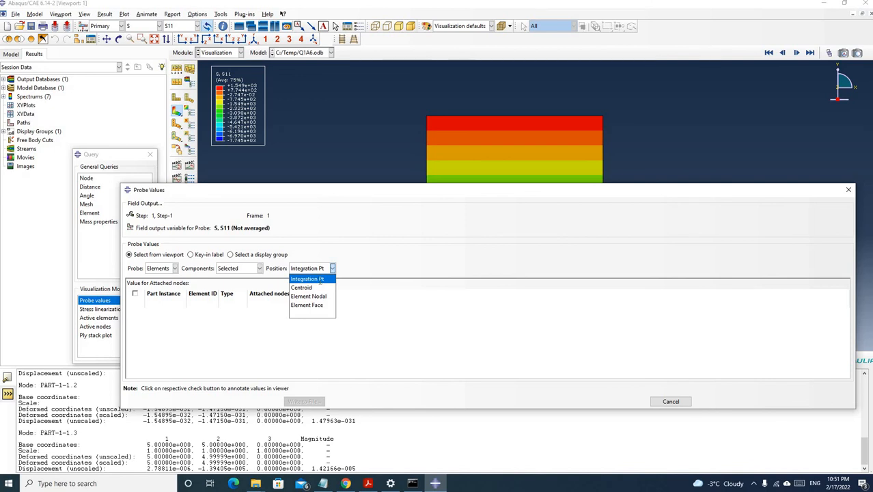
left_click(320, 280)
left_click(516, 145)
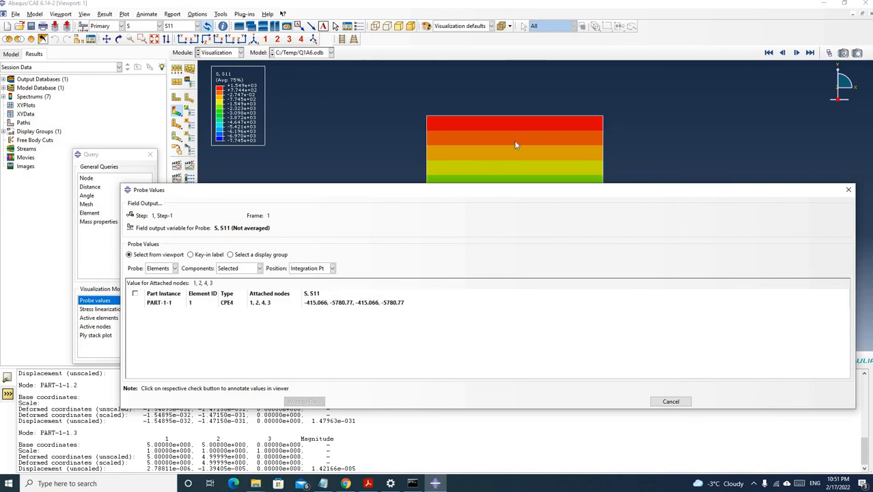
left_click(515, 145)
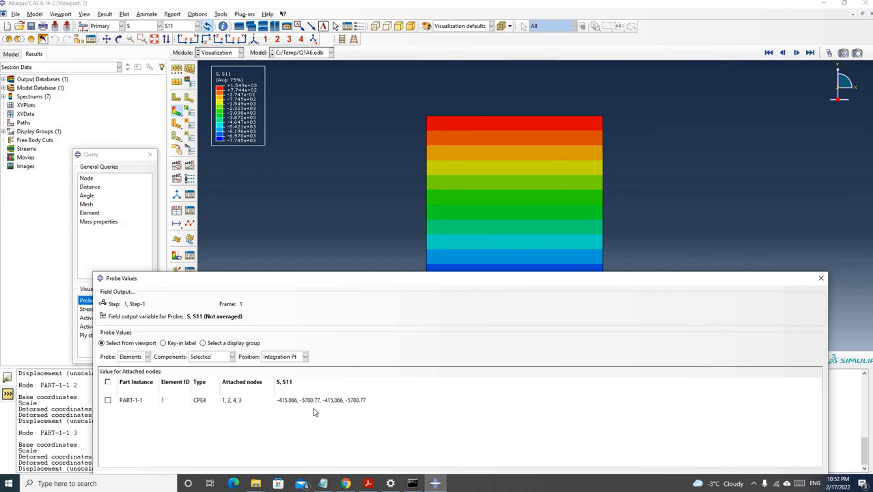
- Examine the integration-point S11 values against the element's attached nodes and the contour plot
mouse_move(452, 248)
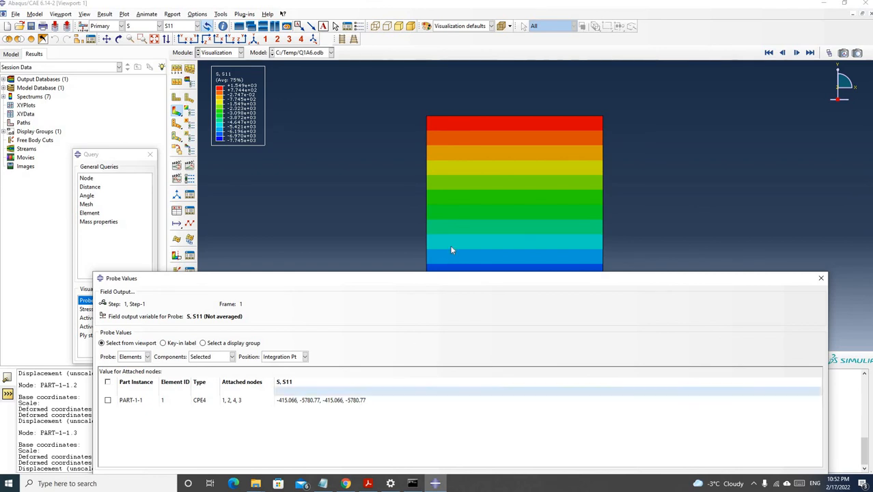
left_click_drag(541, 280, 571, 352)
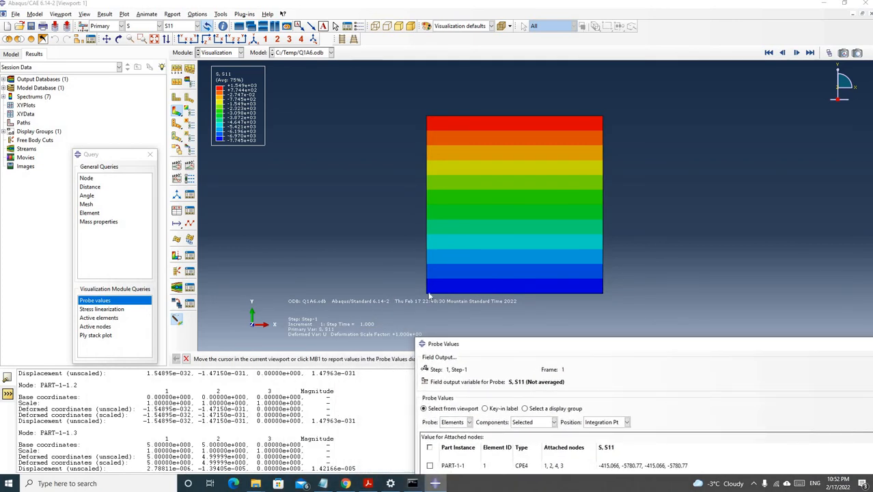
mouse_move(428, 294)
left_click_drag(545, 344, 337, 273)
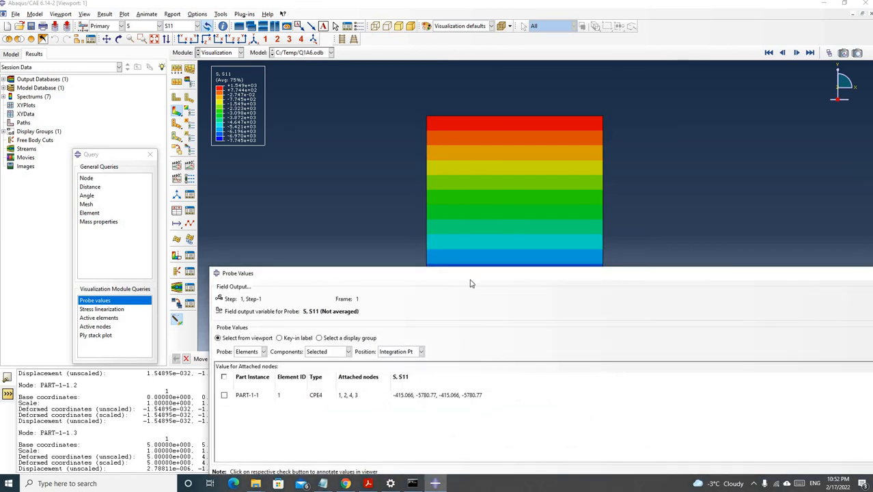
left_click_drag(470, 277, 459, 314)
mouse_move(603, 119)
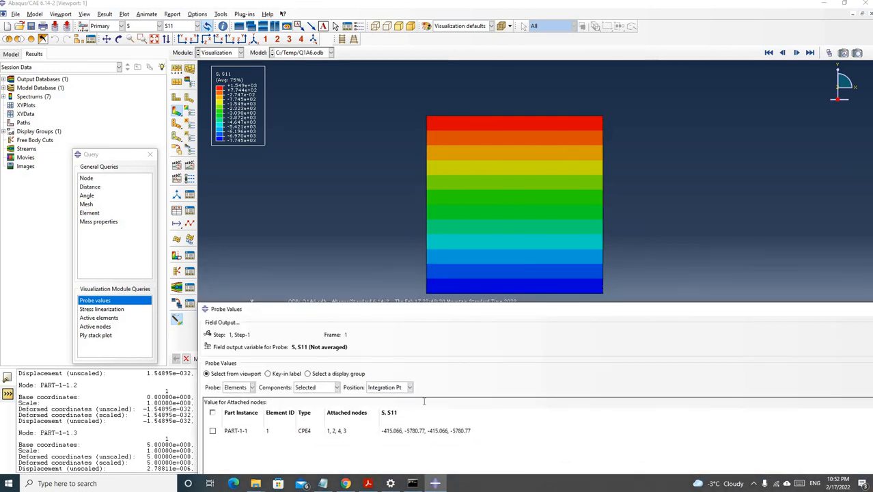
mouse_move(570, 202)
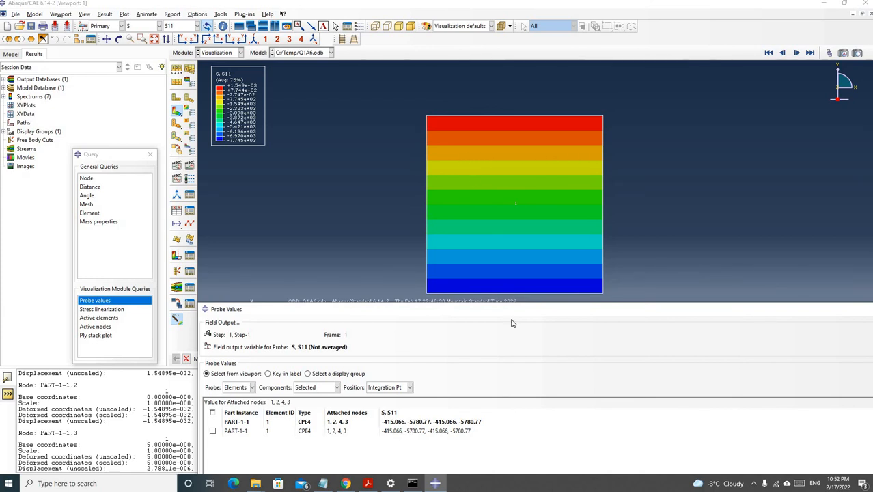
left_click_drag(326, 309, 326, 239)
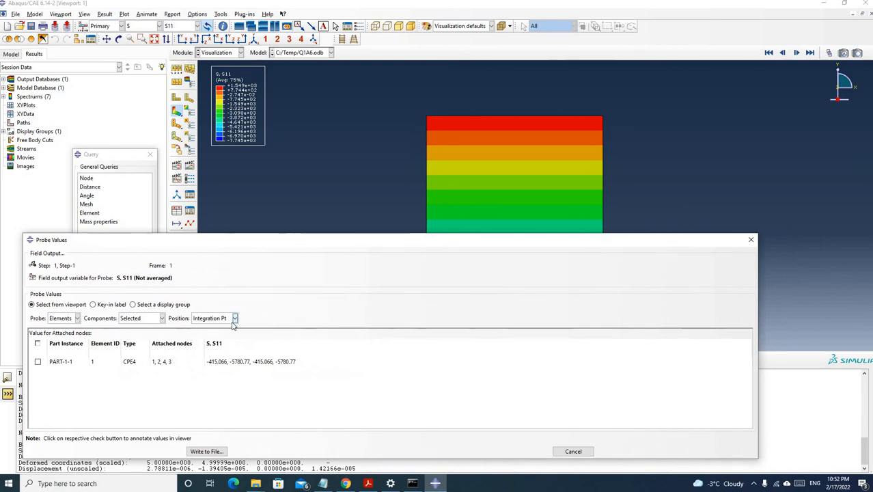
- Write the integration-point values to the report file and probe the element's S11 at the Centroid position
left_click(237, 319)
left_click(213, 336)
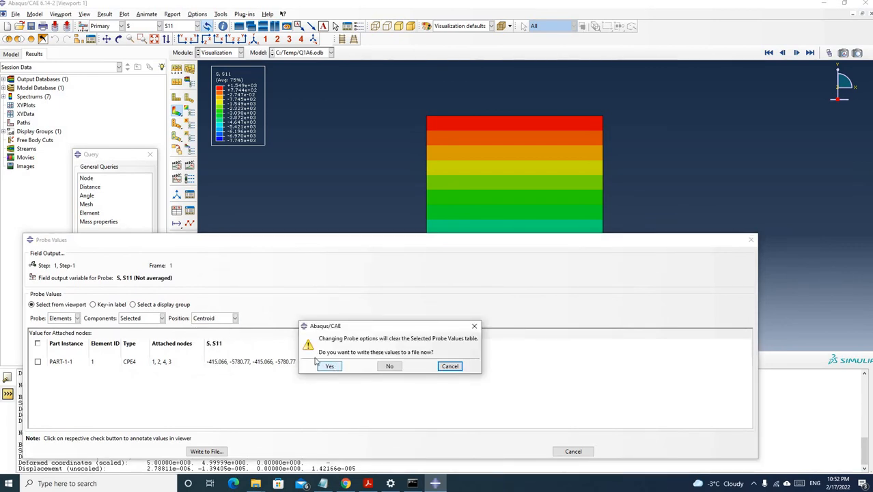
left_click(331, 367)
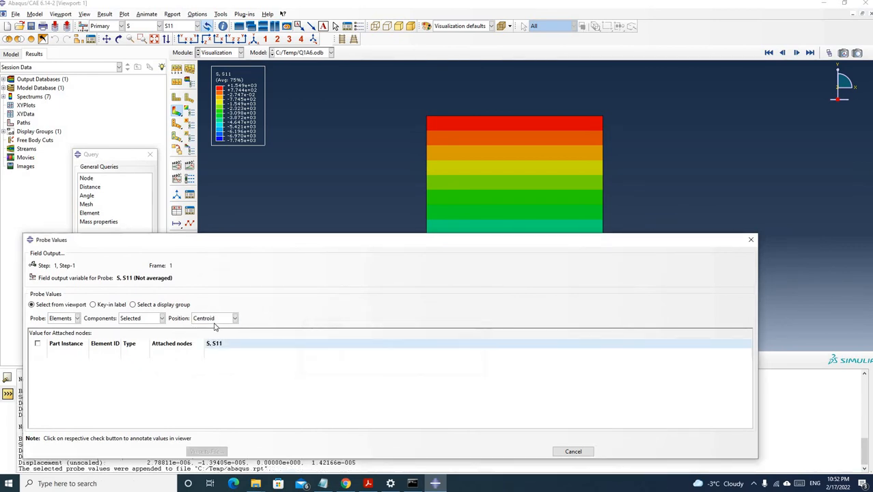
left_click(526, 181)
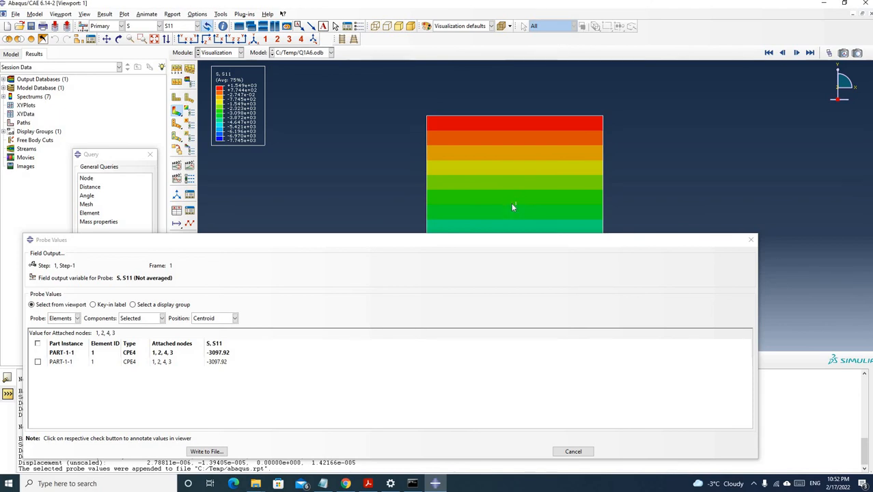
- Write the centroid value to the report file and probe the element's S11 at the Element Nodal position
left_click(235, 318)
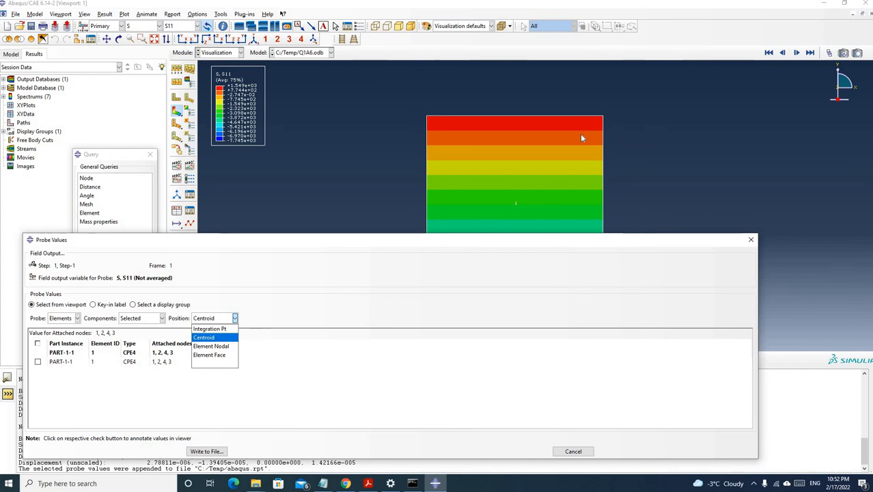
left_click(210, 346)
left_click(332, 365)
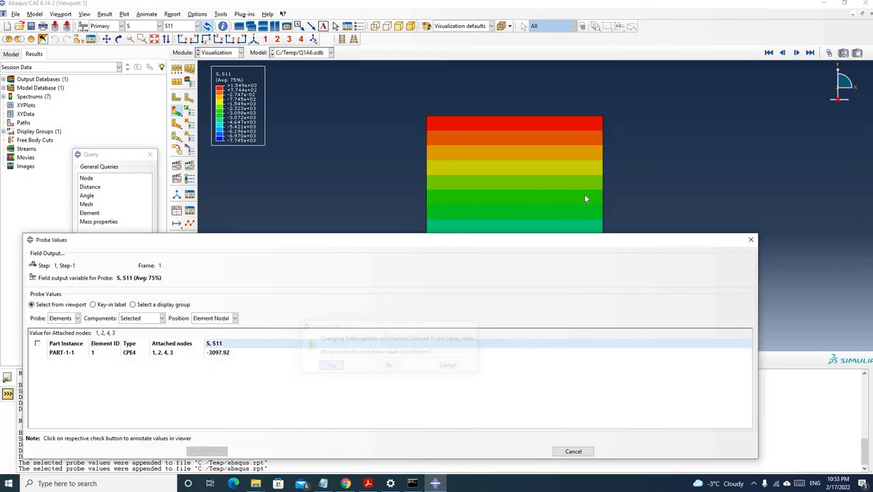
left_click(523, 175)
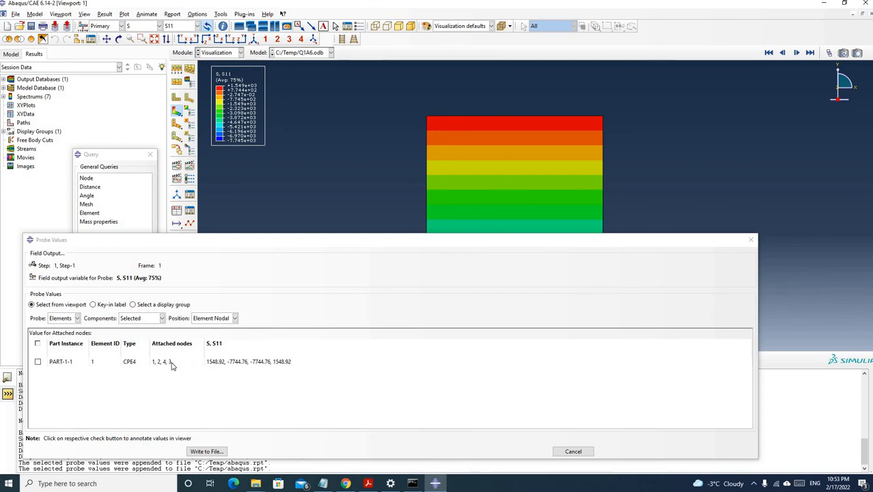
- Write the element nodal values to the report file and probe the element's S11 at the Element Face position
left_click(235, 318)
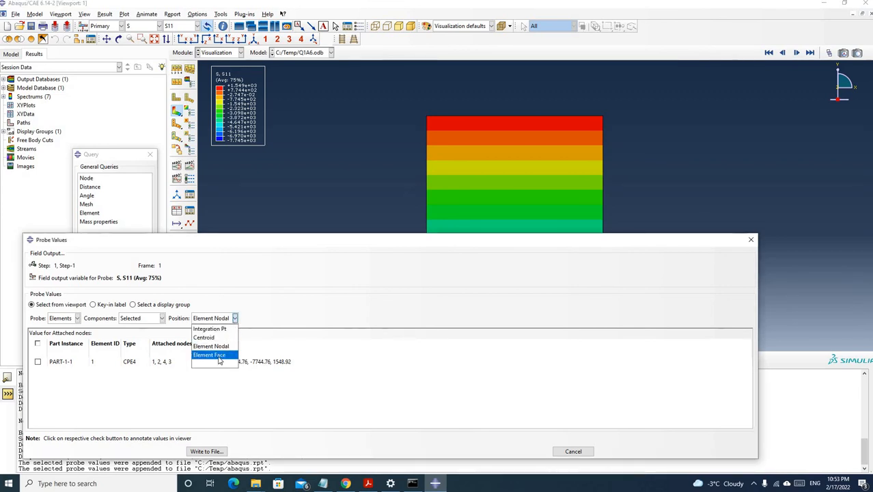
left_click(220, 360)
left_click(332, 365)
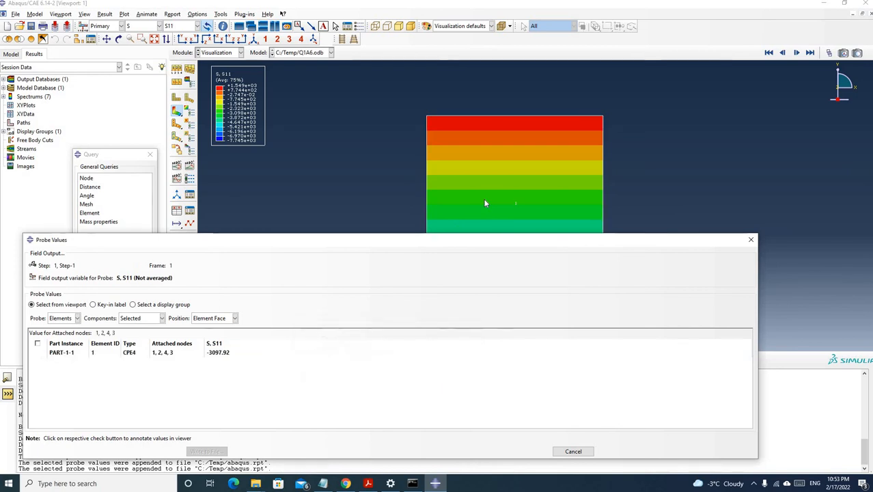
left_click(485, 203)
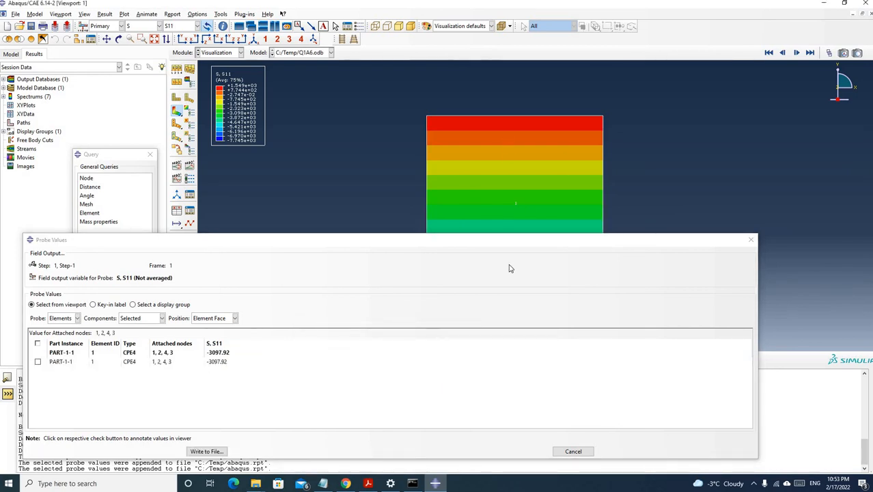
left_click(236, 319)
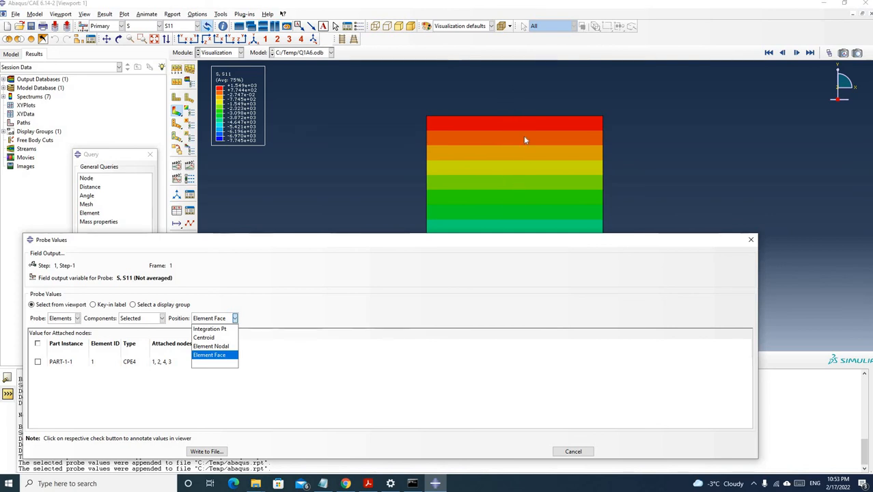
left_click(217, 355)
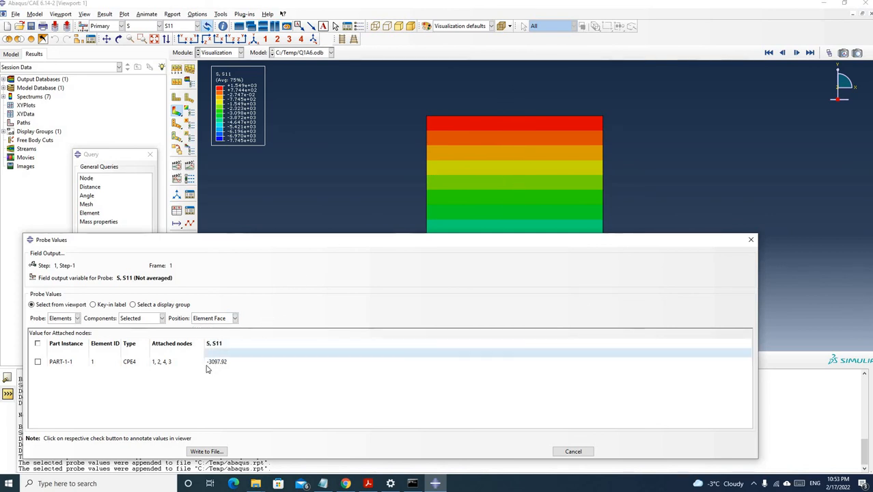
- Write the element face value to the report file and probe the element's S11 at the Centroid position again
left_click(235, 318)
left_click(218, 338)
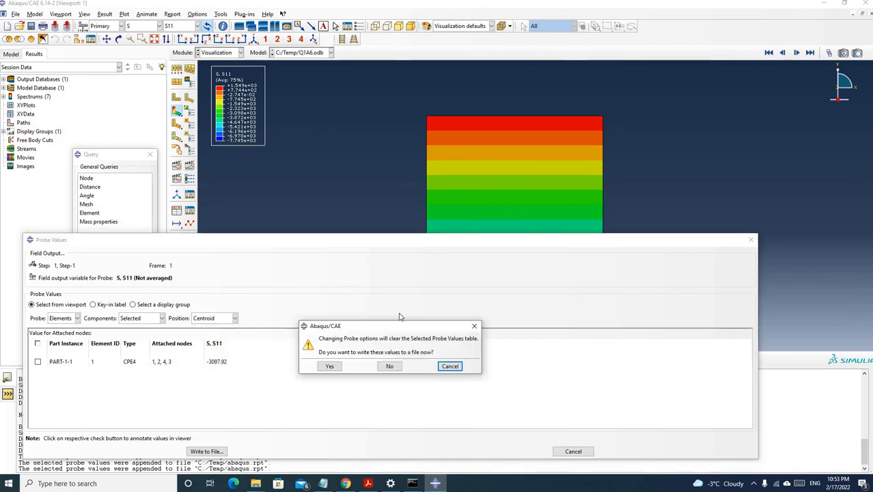
left_click(327, 367)
left_click(476, 201)
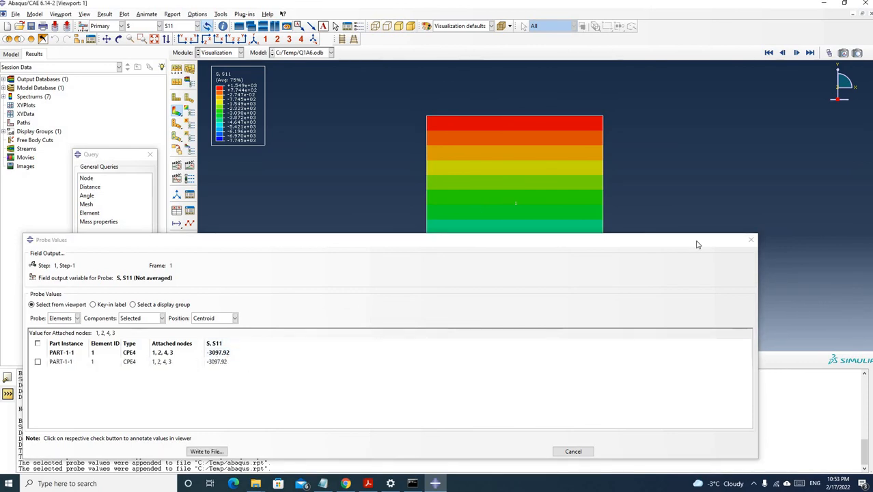
left_click(751, 239)
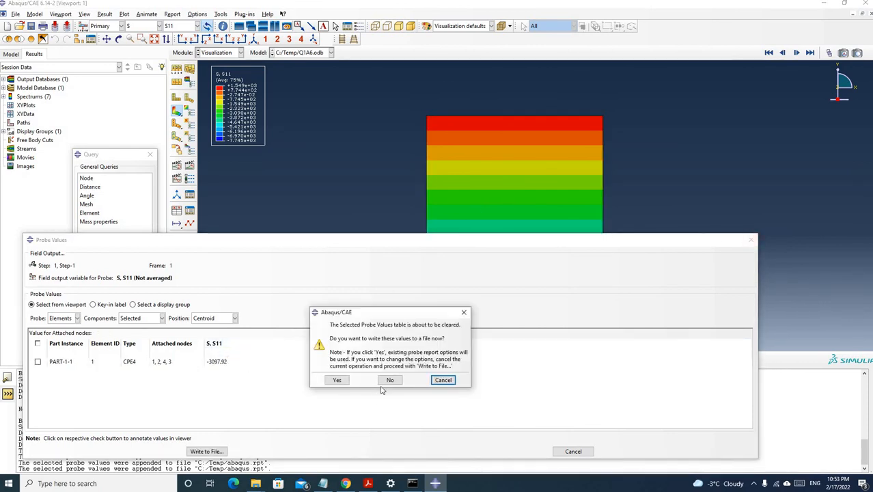
left_click(464, 312)
- Write the repeated centroid value to the report file, probe the element's S11 at the Integration Pt position, and start closing Probe Values
left_click(218, 318)
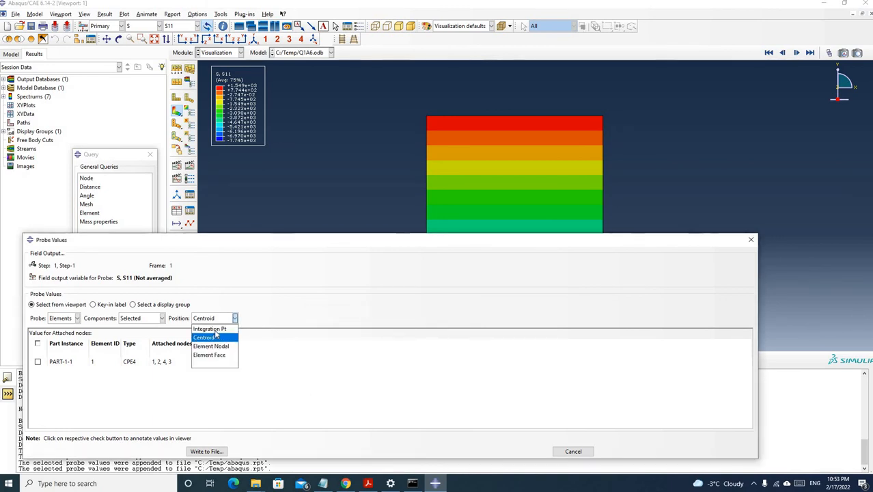
left_click(213, 335)
left_click(330, 367)
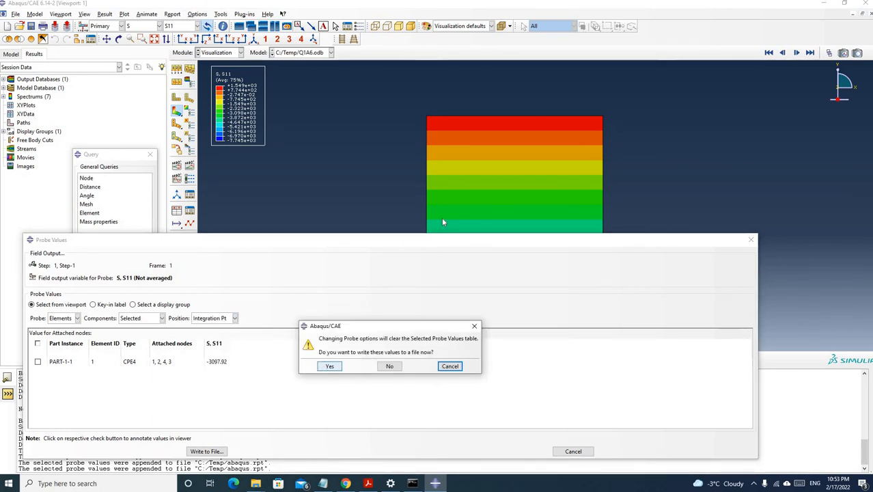
left_click(459, 199)
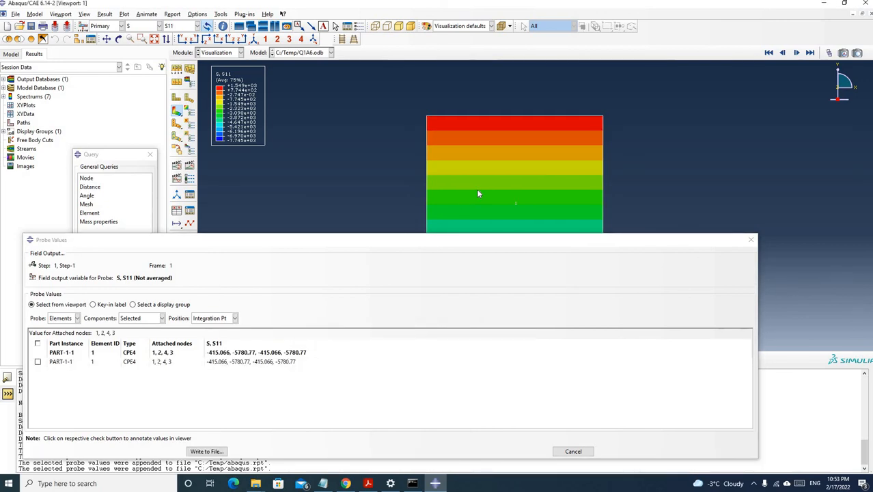
left_click(751, 240)
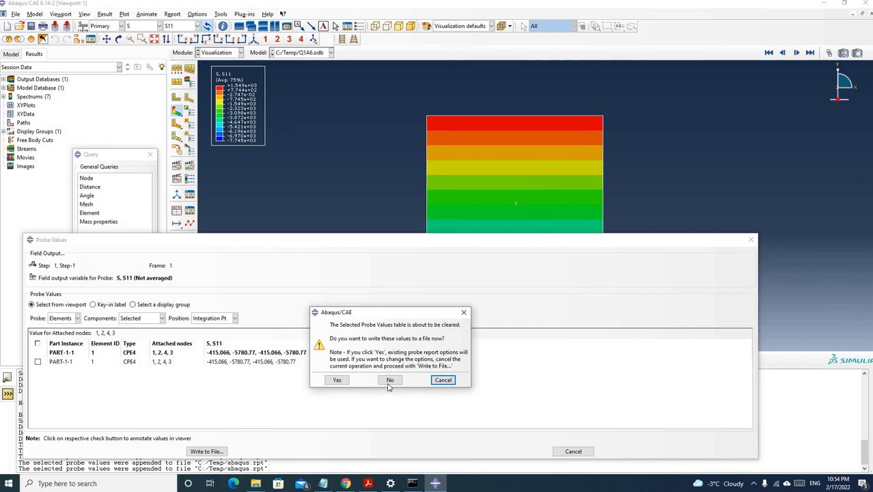